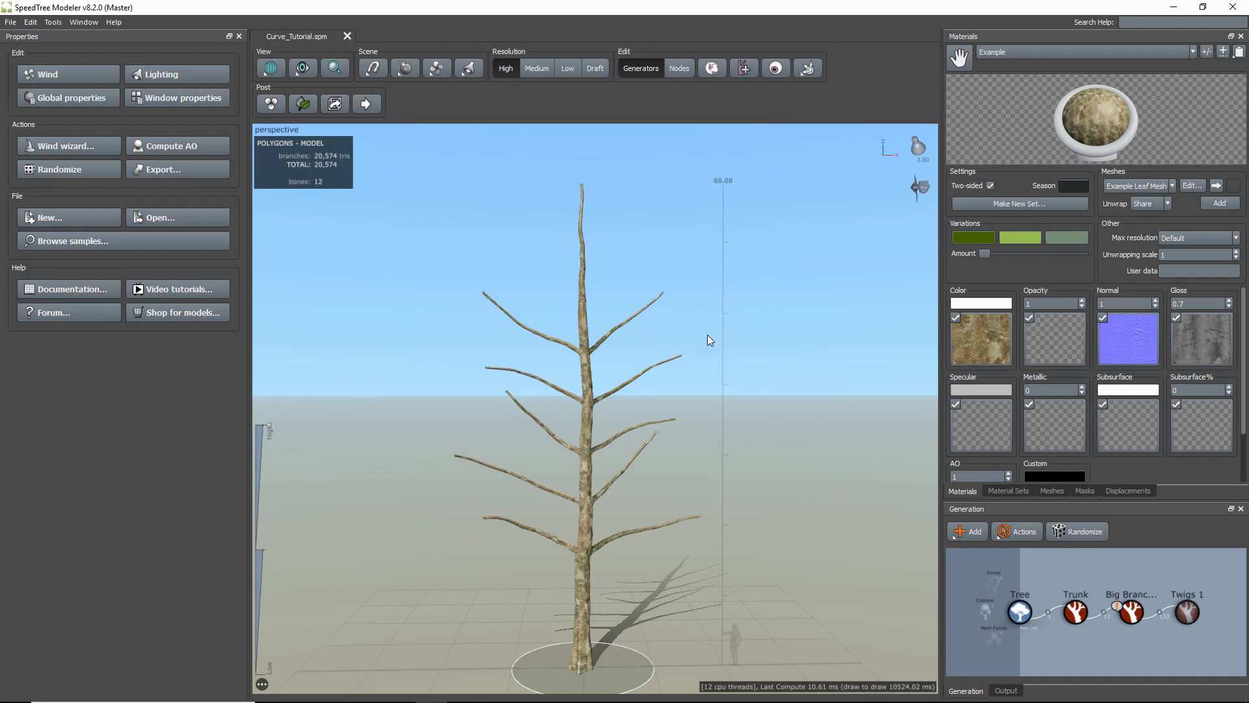
- Select the Big Branches generator and set its spine length + % of parent to 0.4
{"action": "left_click", "coordinate": [1068, 613]}
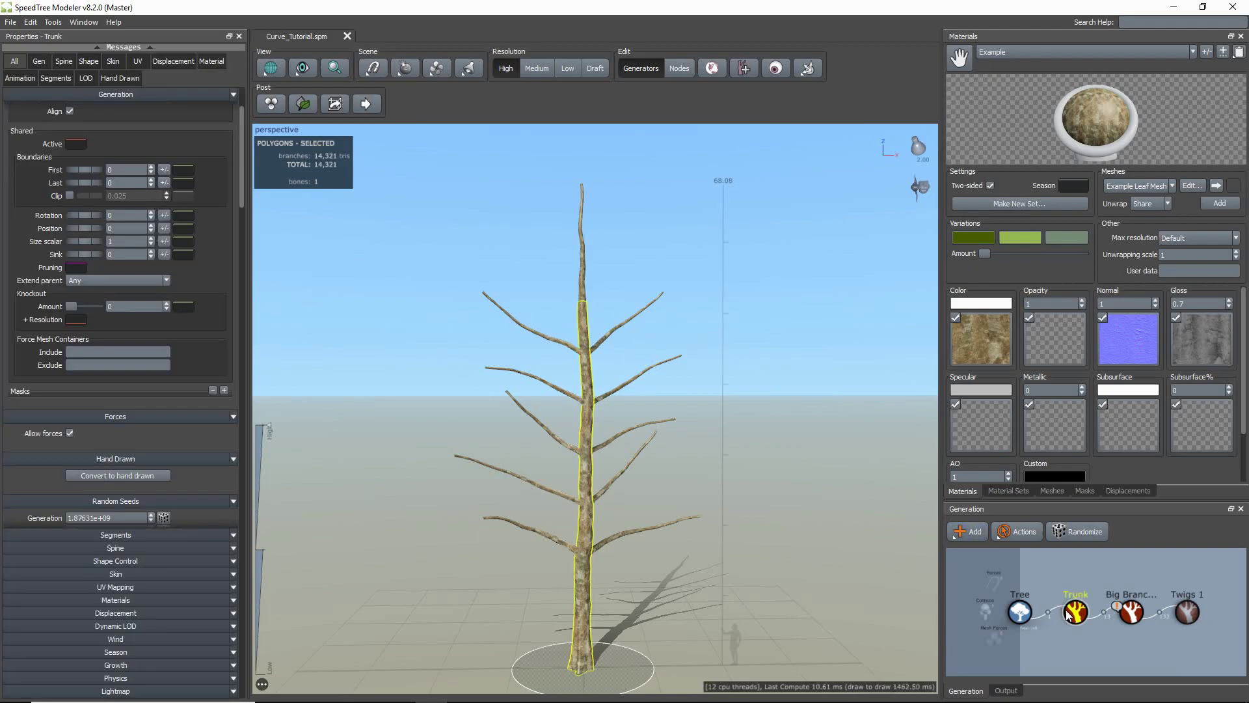
{"action": "left_click", "coordinate": [1130, 612]}
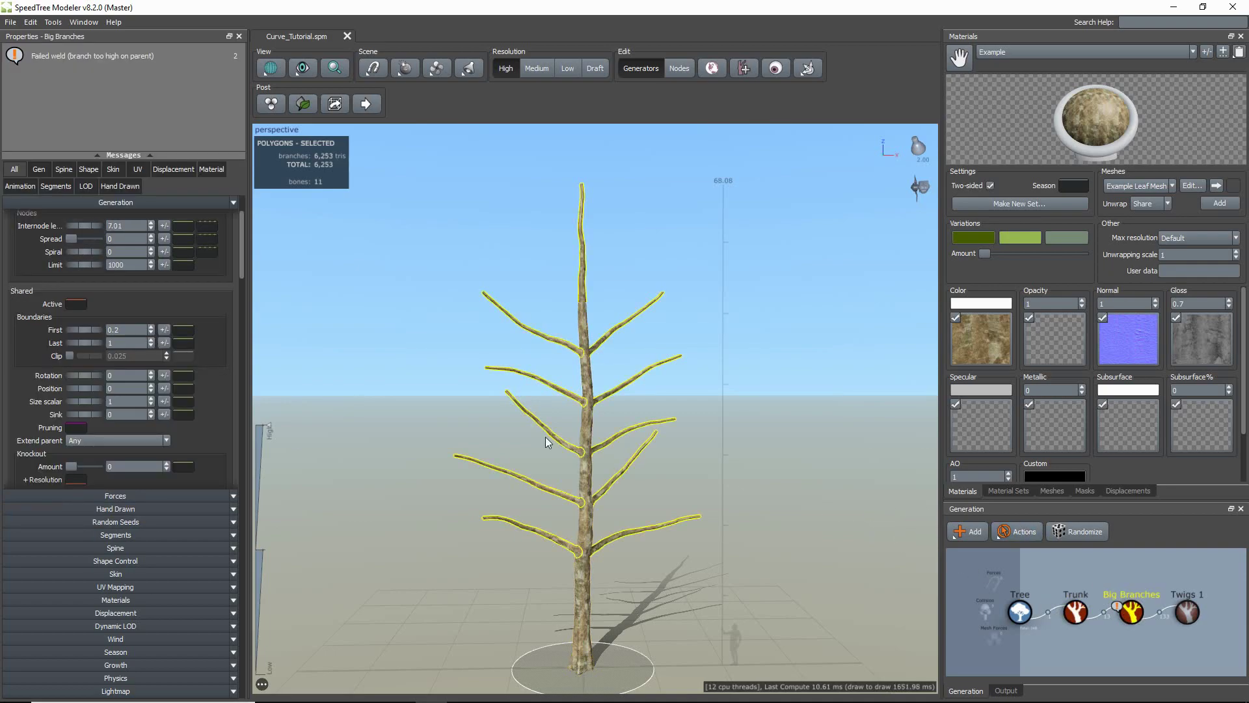
{"action": "scroll", "coordinate": [184, 355], "scroll_direction": "up", "scroll_amount": 3}
{"action": "scroll", "coordinate": [187, 351], "scroll_direction": "down", "scroll_amount": 10}
{"action": "scroll", "coordinate": [188, 360], "scroll_direction": "down", "scroll_amount": 10}
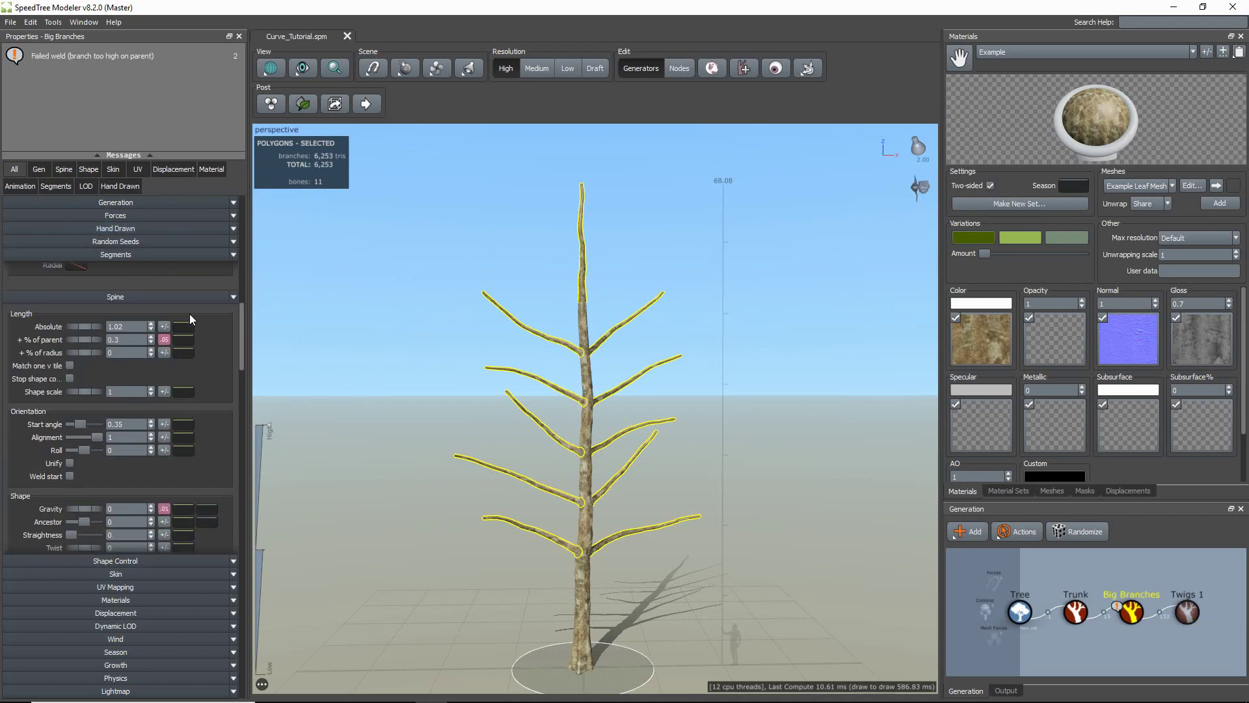
{"action": "scroll", "coordinate": [184, 297], "scroll_direction": "down", "scroll_amount": 1}
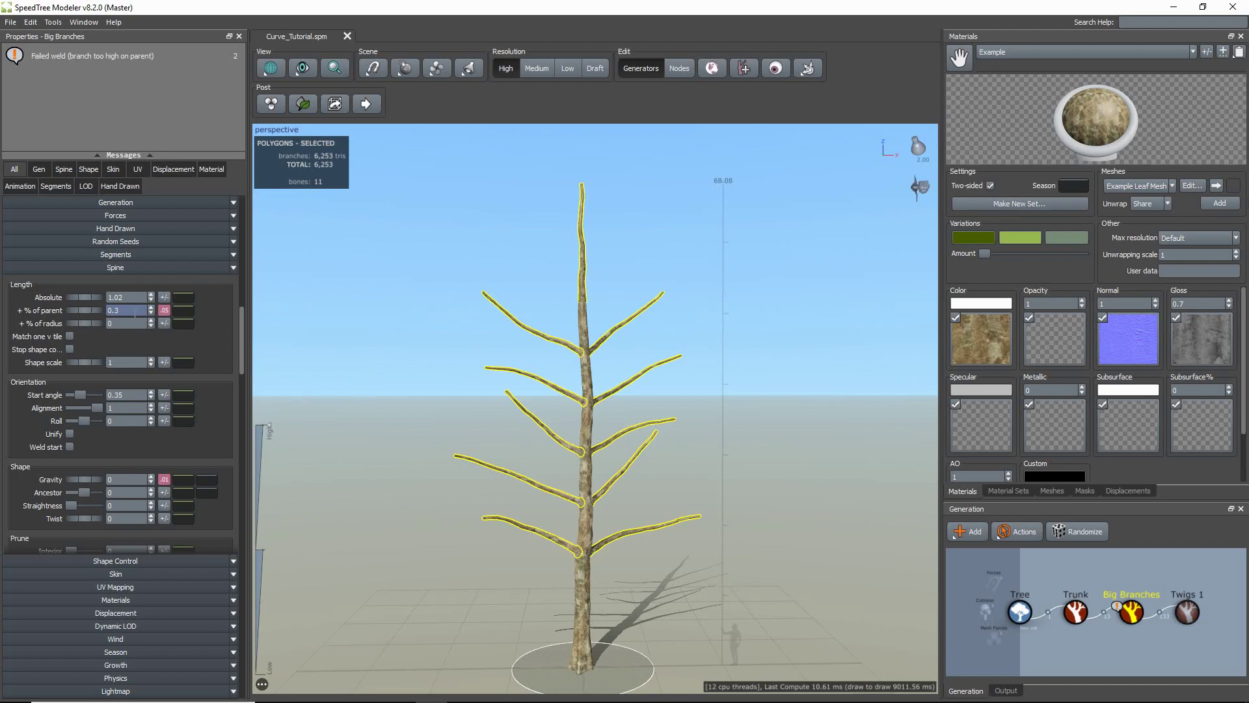
{"action": "type", "text": "0.4"}
{"action": "key", "text": "Return"}
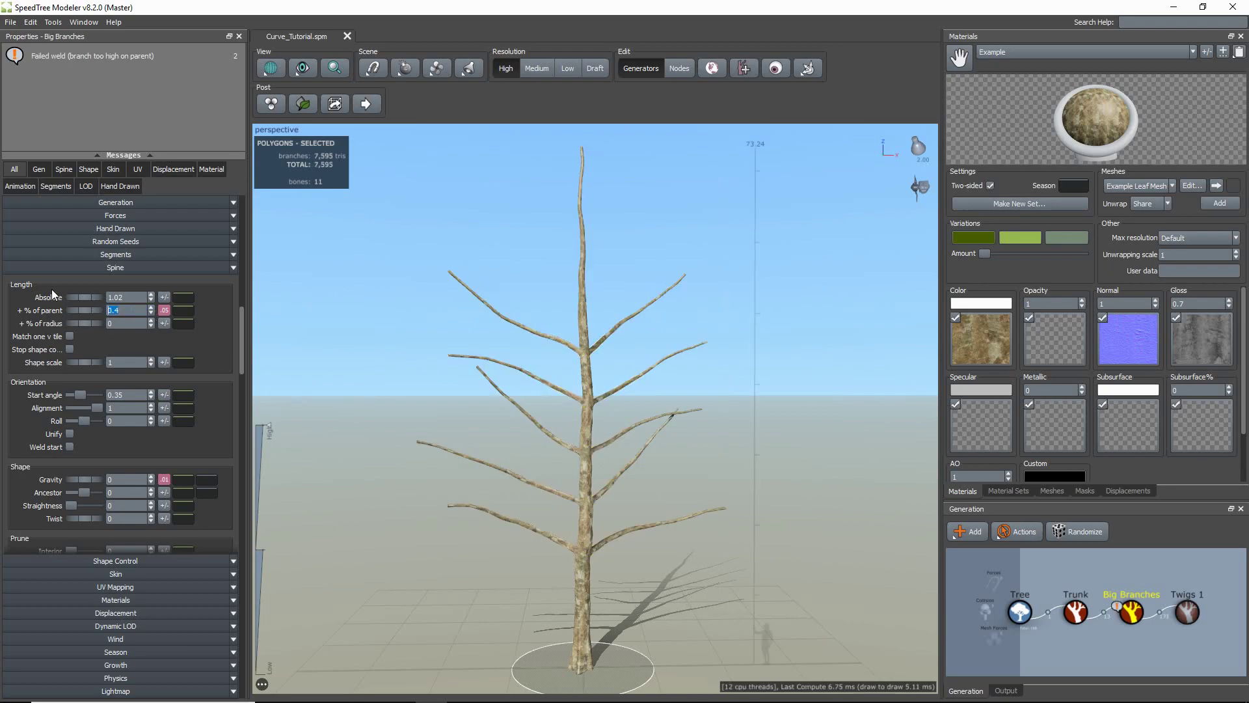
- Shape the Big Branches length + % of parent curve into a peak midway along the trunk, lowering its start and end points
{"action": "left_click", "coordinate": [183, 310]}
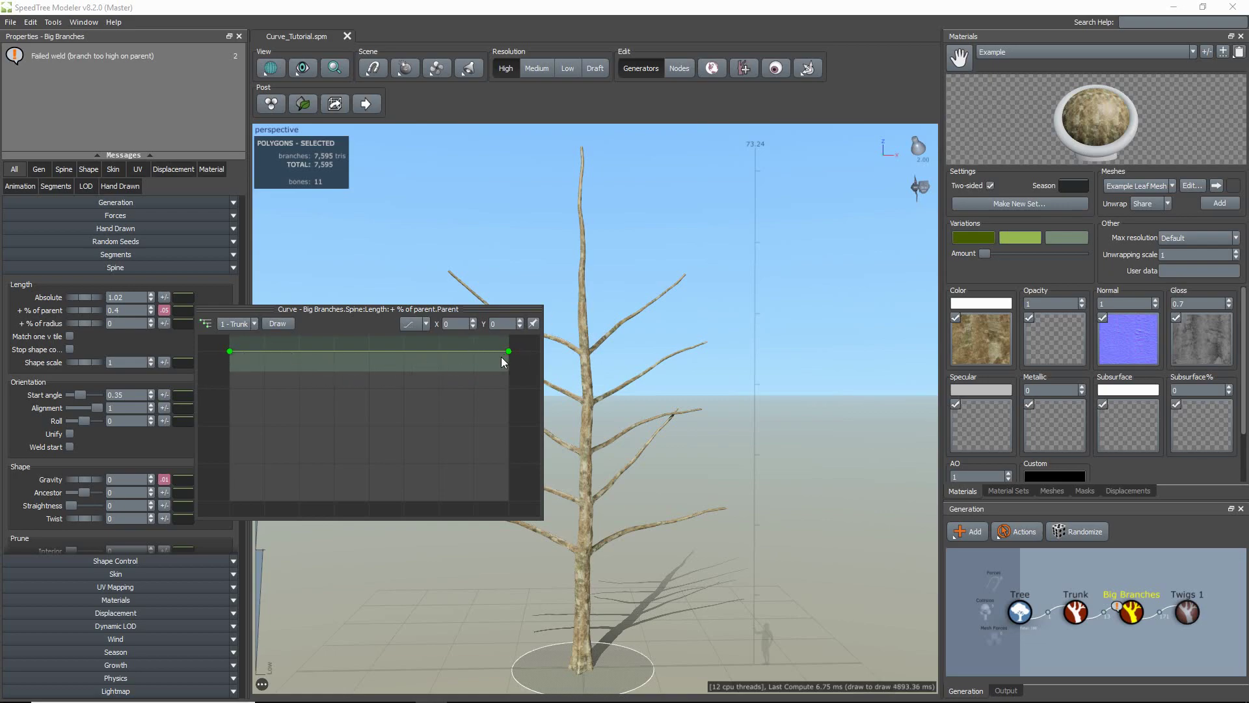
{"action": "left_click_drag", "start_coordinate": [509, 351], "coordinate": [510, 406]}
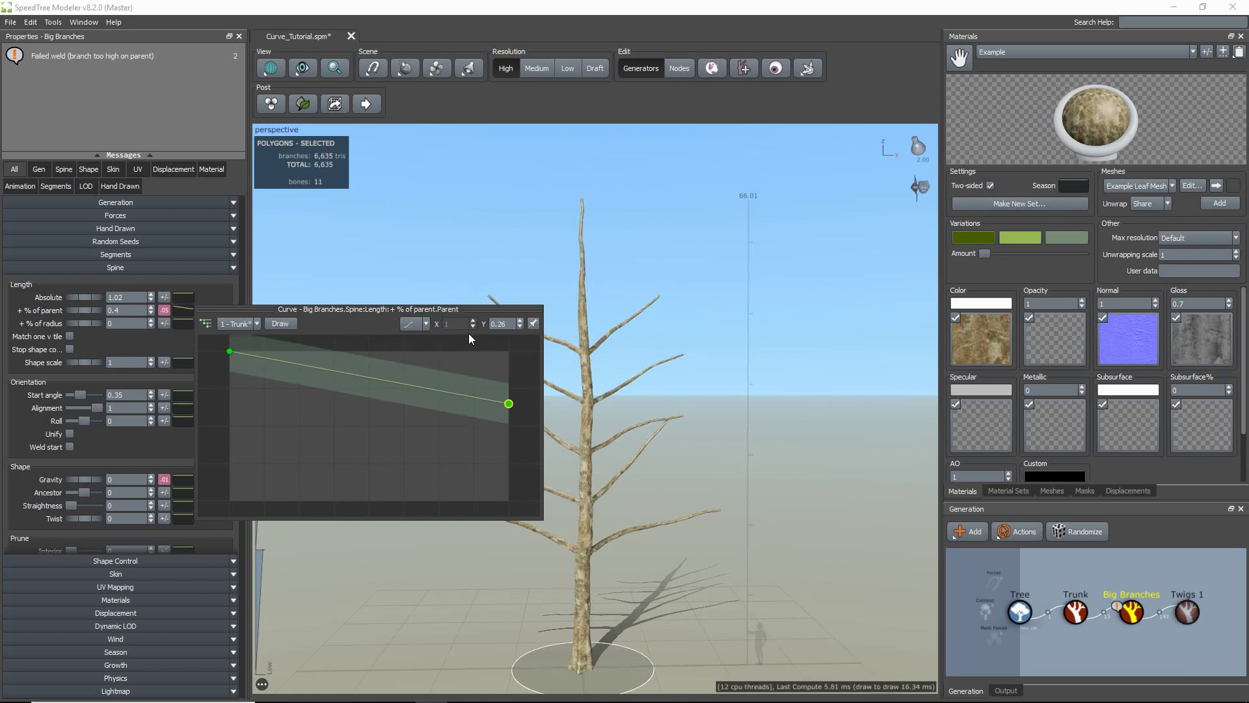
{"action": "left_click_drag", "start_coordinate": [466, 310], "coordinate": [376, 259]}
{"action": "mouse_move", "coordinate": [420, 355]}
{"action": "left_mouse_down"}
{"action": "mouse_move", "coordinate": [420, 373]}
{"action": "mouse_move", "coordinate": [420, 335]}
{"action": "left_mouse_up"}
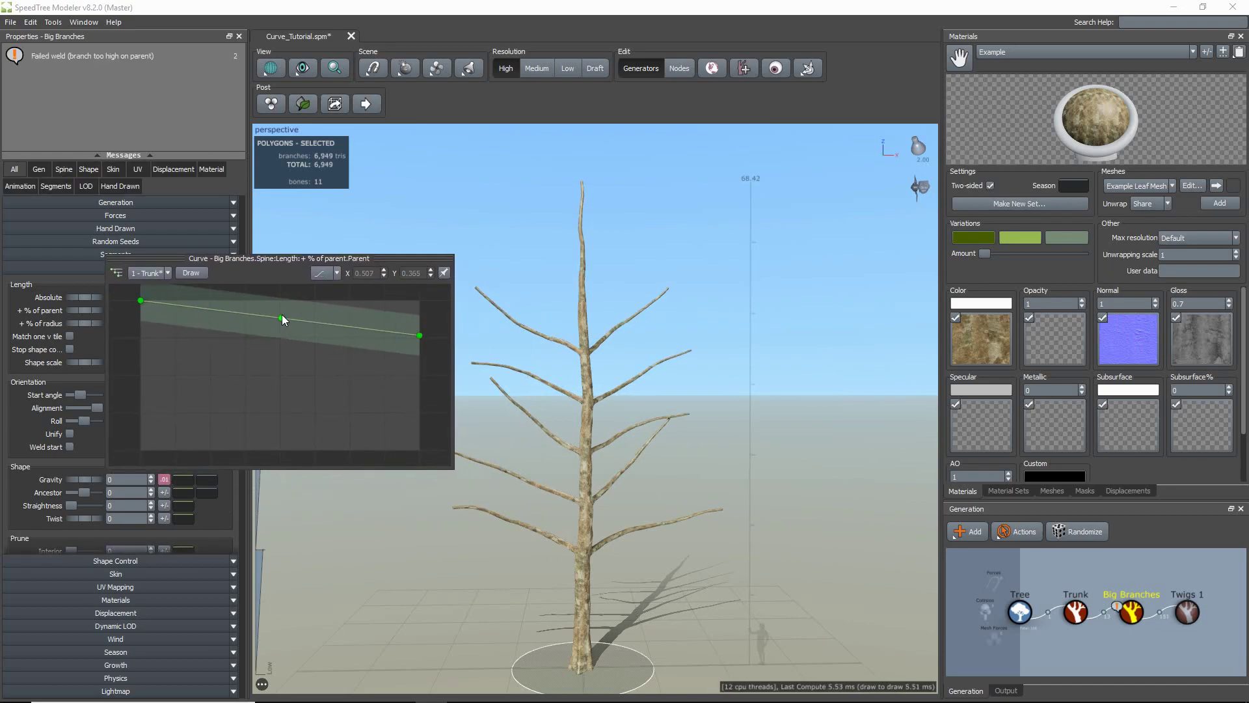
{"action": "left_click_drag", "start_coordinate": [282, 314], "coordinate": [281, 301]}
{"action": "left_click_drag", "start_coordinate": [139, 303], "coordinate": [160, 348]}
{"action": "left_click_drag", "start_coordinate": [419, 335], "coordinate": [420, 364]}
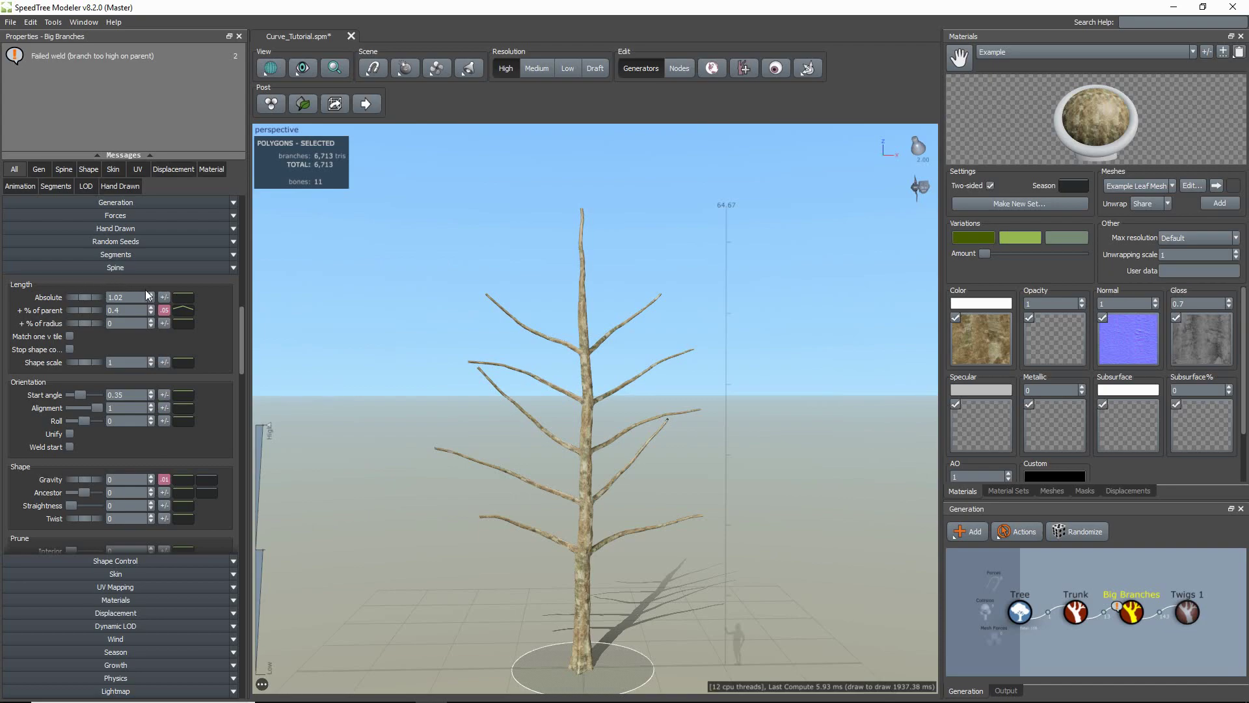
- Shape the Big Branches start angle parent curve with a peak over a third along, the start at about 0.232 and a lowered end
{"action": "scroll", "coordinate": [189, 309], "scroll_direction": "down", "scroll_amount": 1}
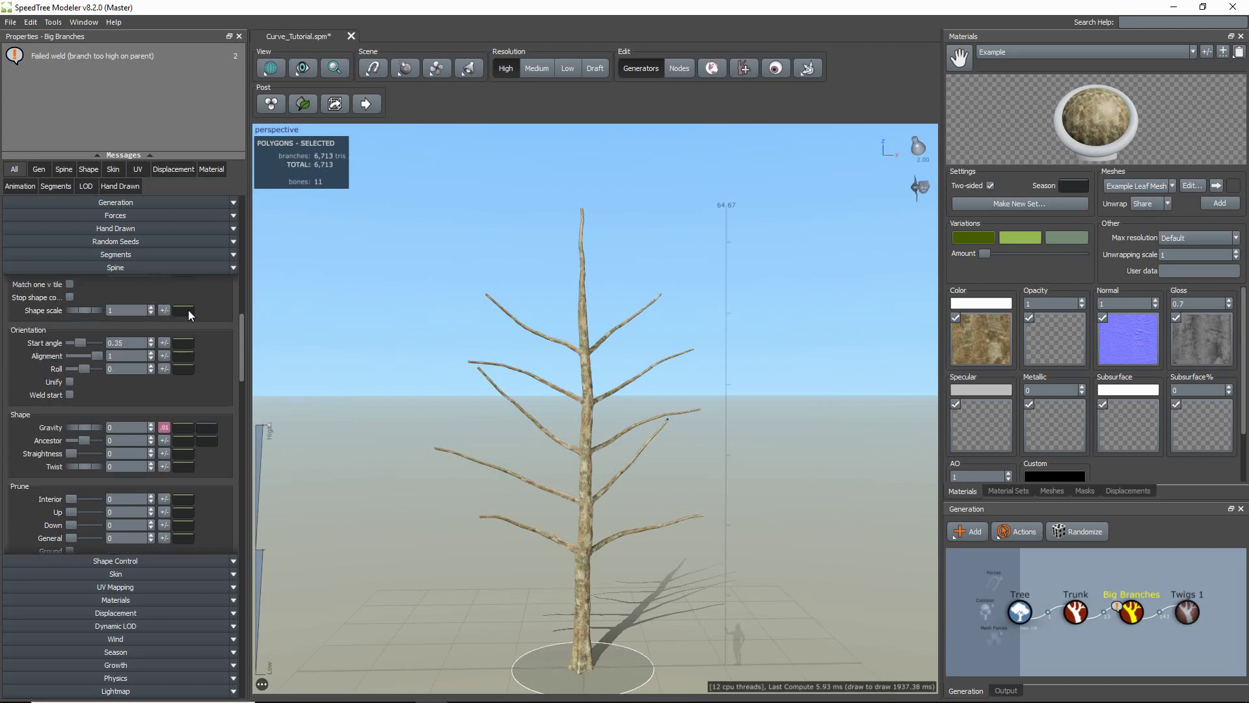
{"action": "left_click", "coordinate": [177, 341]}
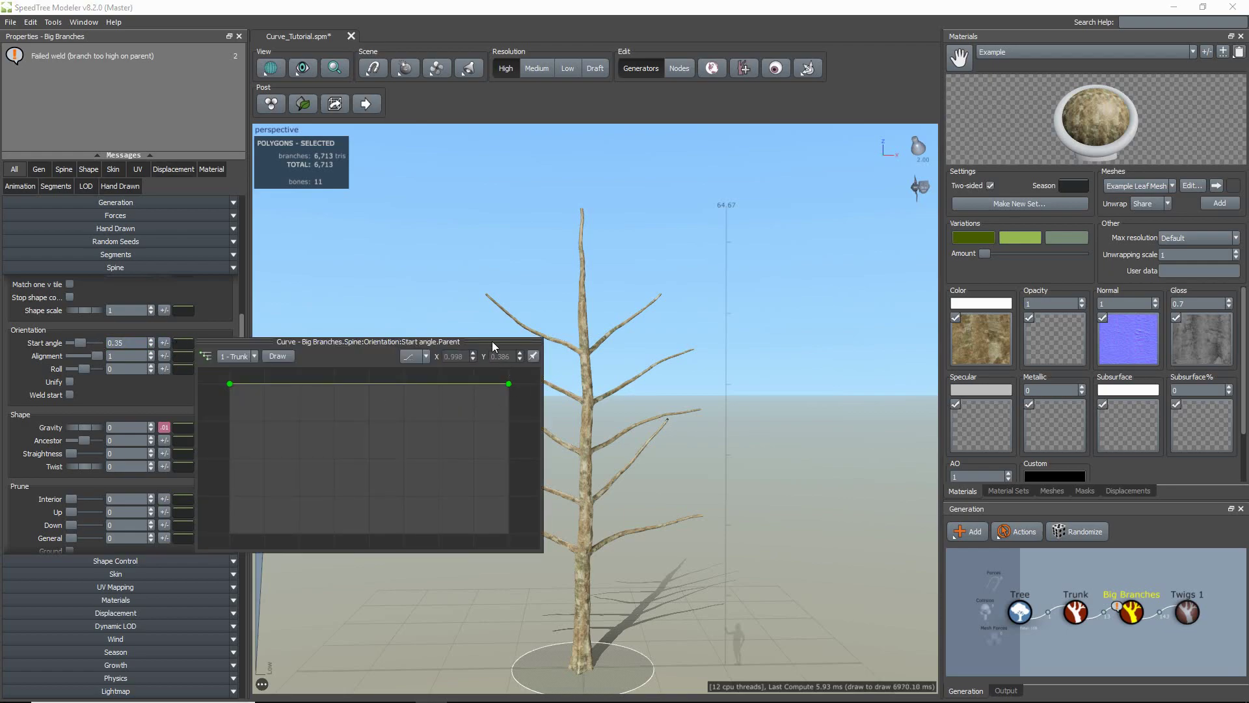
{"action": "left_click_drag", "start_coordinate": [492, 341], "coordinate": [405, 313]}
{"action": "left_click_drag", "start_coordinate": [422, 356], "coordinate": [422, 411]}
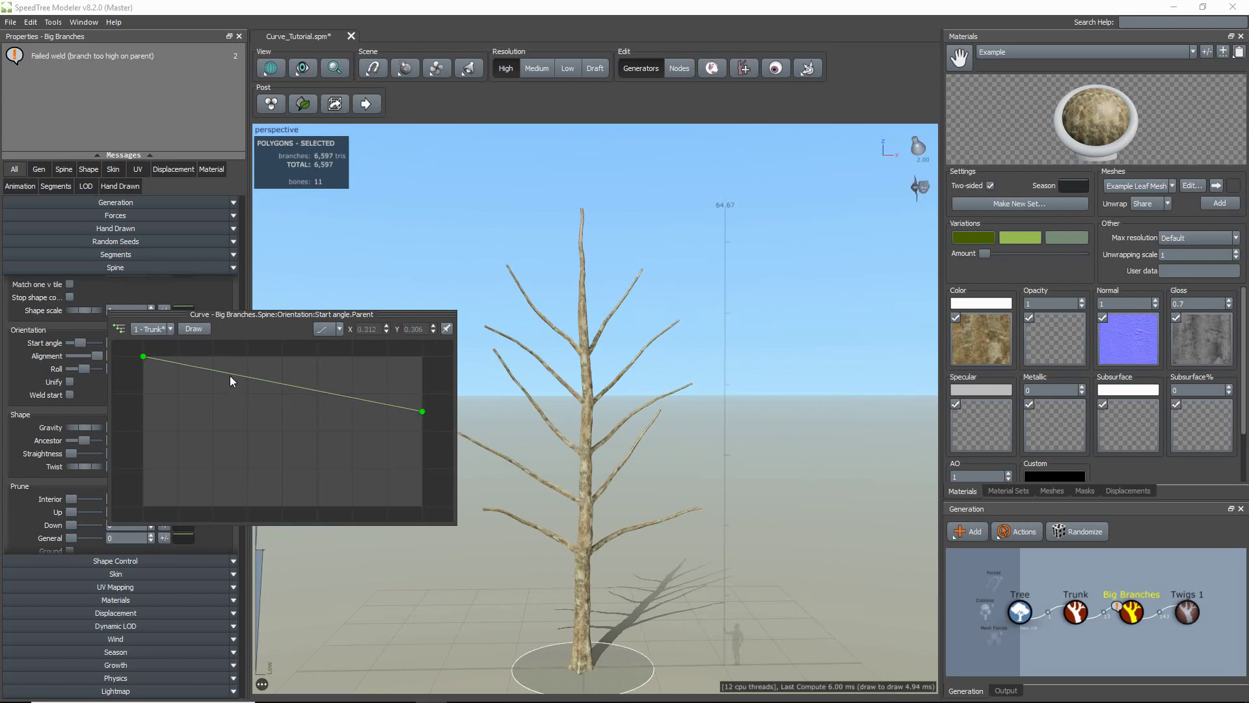
{"action": "left_click_drag", "start_coordinate": [229, 374], "coordinate": [250, 355]}
{"action": "left_click_drag", "start_coordinate": [142, 357], "coordinate": [167, 406]}
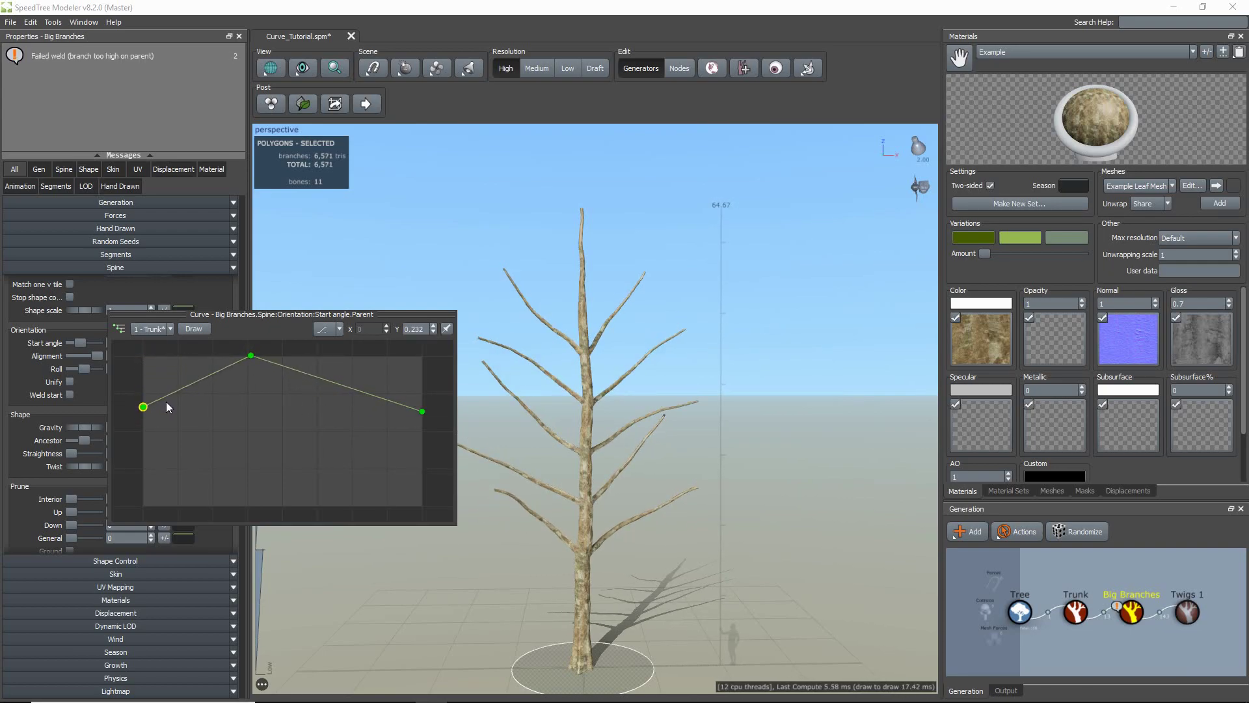
{"action": "left_click", "coordinate": [34, 354]}
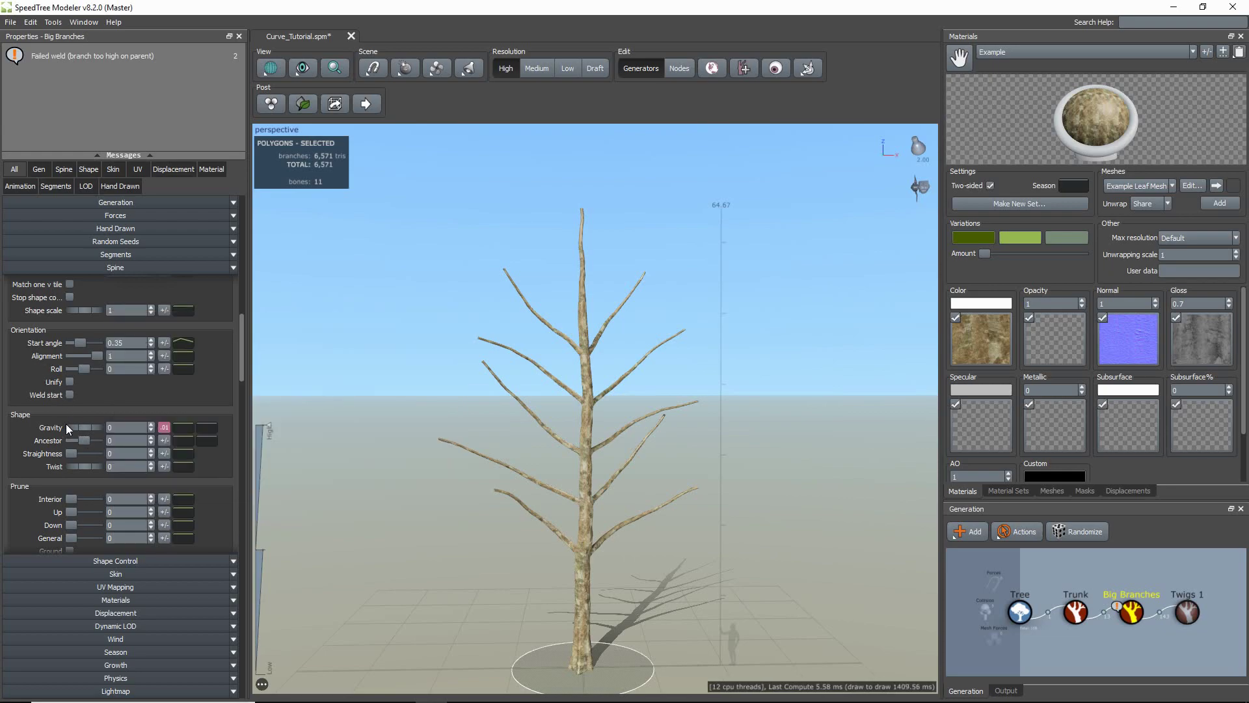
- Set the Big Branches gravity to 0.06 and make its parent curve fall in a straight line from full strength to zero
{"action": "left_click_drag", "start_coordinate": [81, 429], "coordinate": [86, 427]}
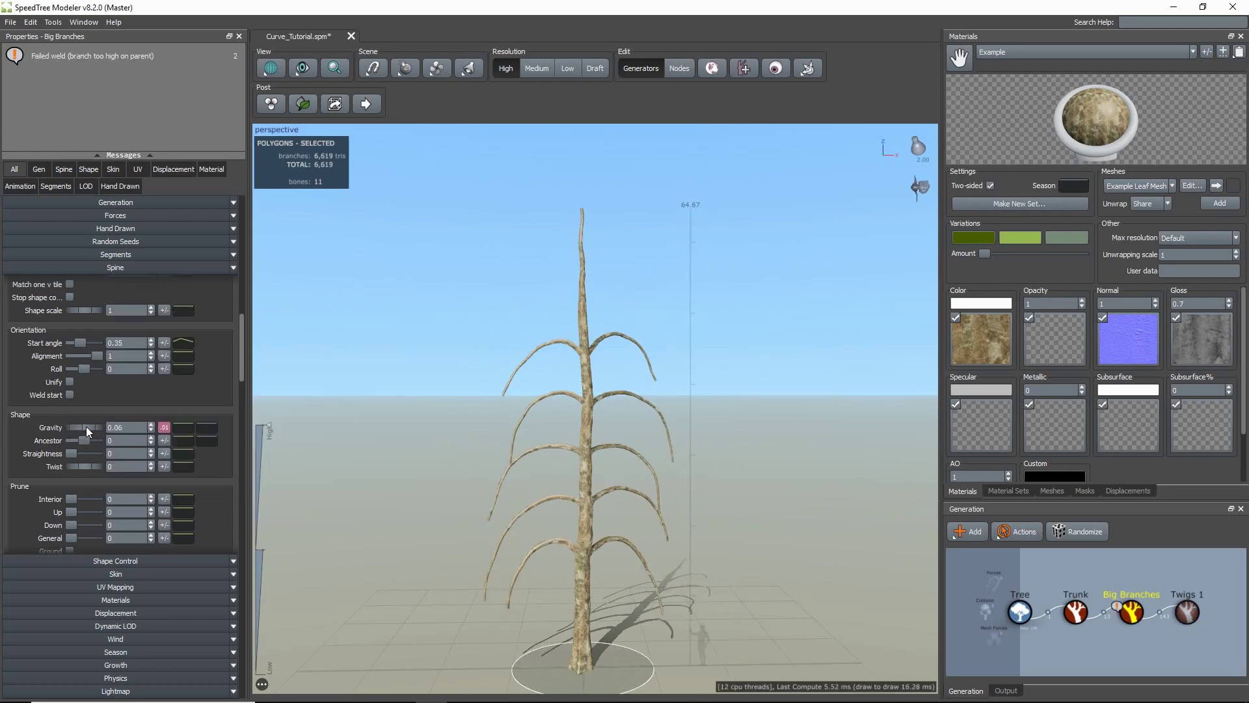
{"action": "left_click", "coordinate": [183, 427]}
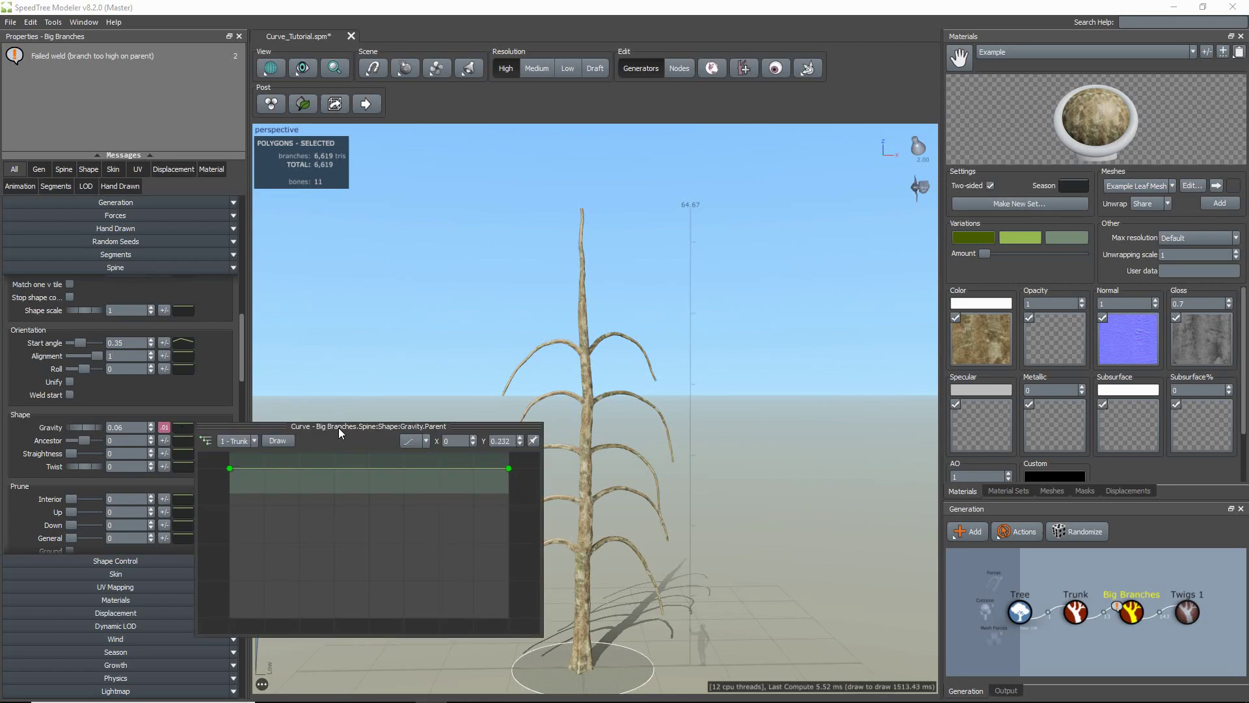
{"action": "left_click_drag", "start_coordinate": [338, 427], "coordinate": [253, 333]}
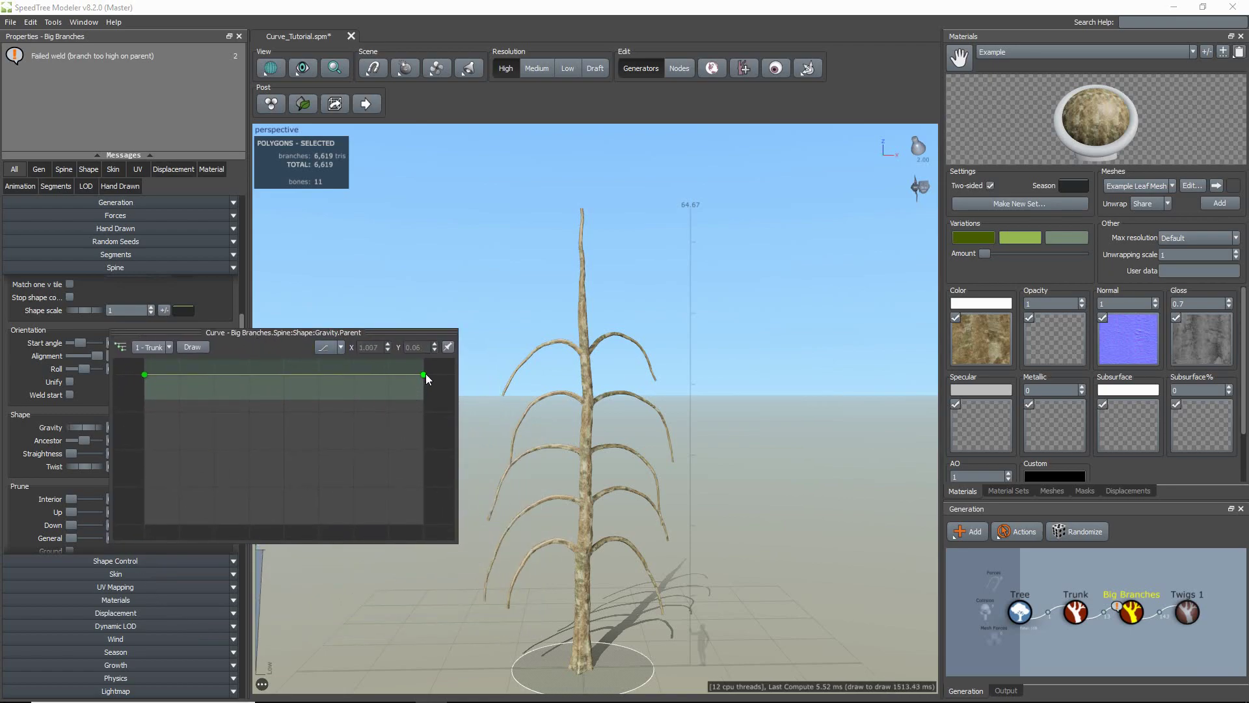
{"action": "left_click_drag", "start_coordinate": [426, 375], "coordinate": [424, 441]}
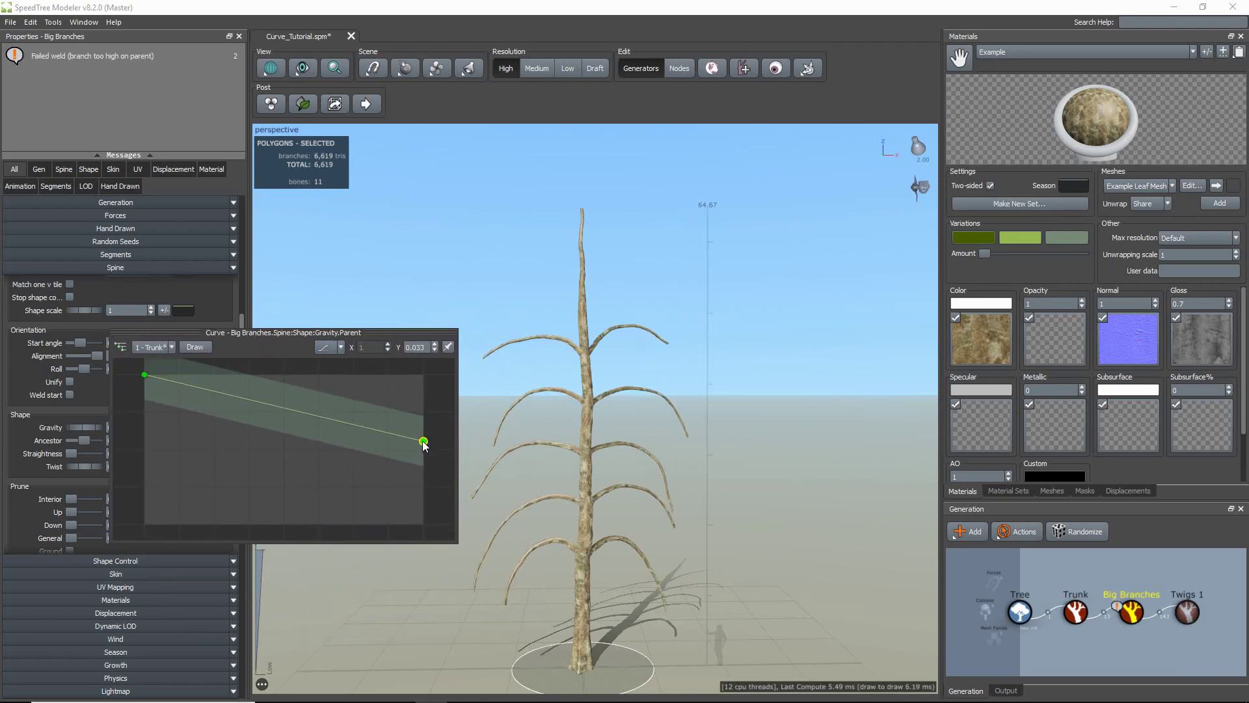
{"action": "left_click", "coordinate": [334, 349]}
{"action": "left_click", "coordinate": [343, 404]}
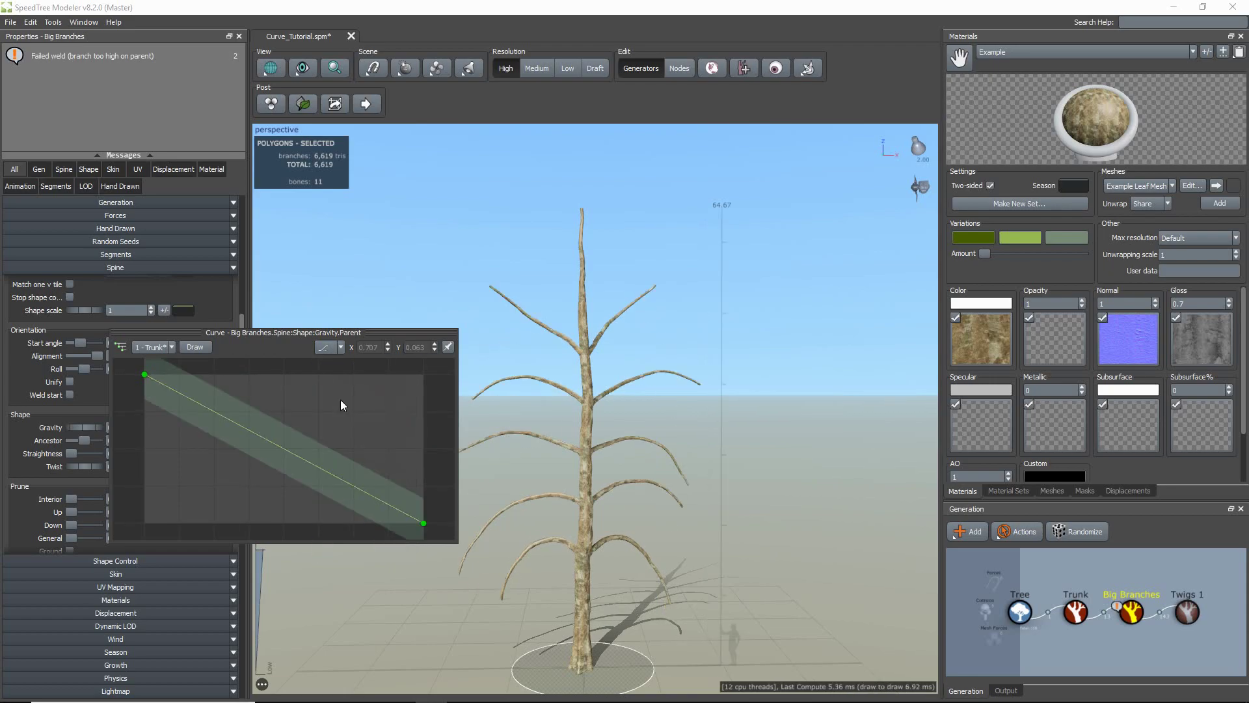
{"action": "left_click", "coordinate": [705, 454]}
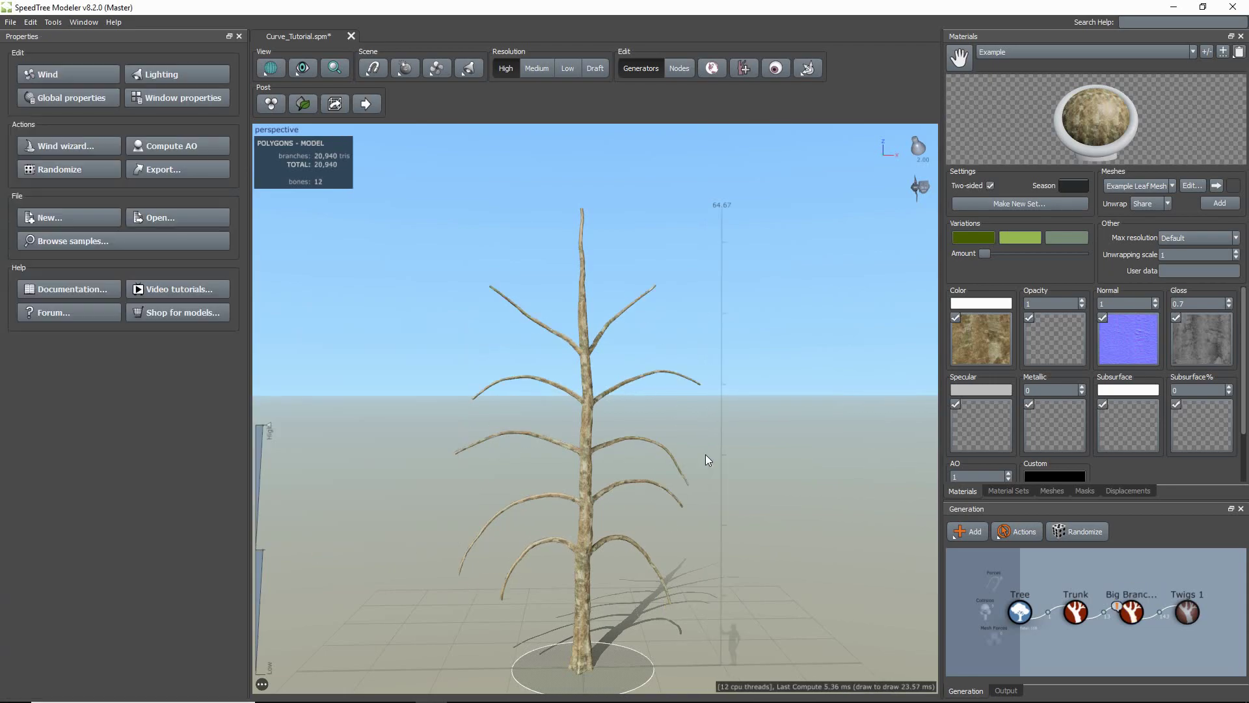
- Show and select the Twigs 1 generator, and add a point about a quarter along its Big Branches-level length + % of parent curve
{"action": "left_click", "coordinate": [1189, 618]}
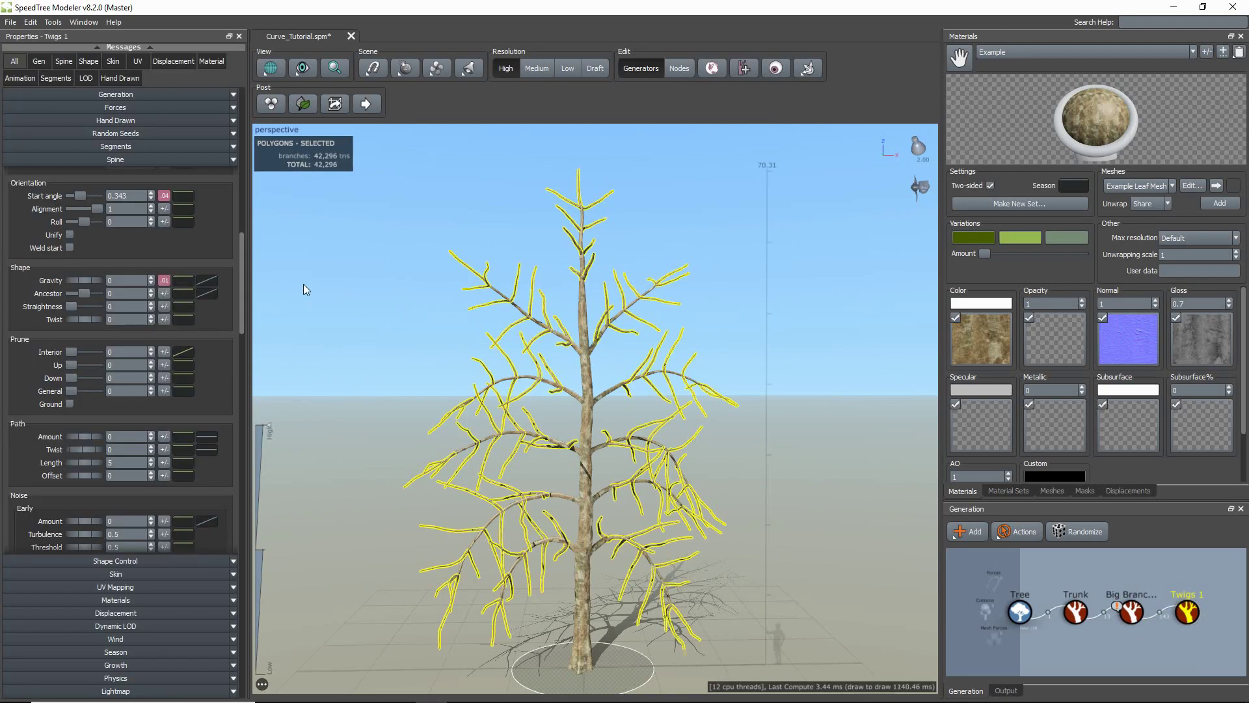
{"action": "scroll", "coordinate": [153, 229], "scroll_direction": "up", "scroll_amount": 3}
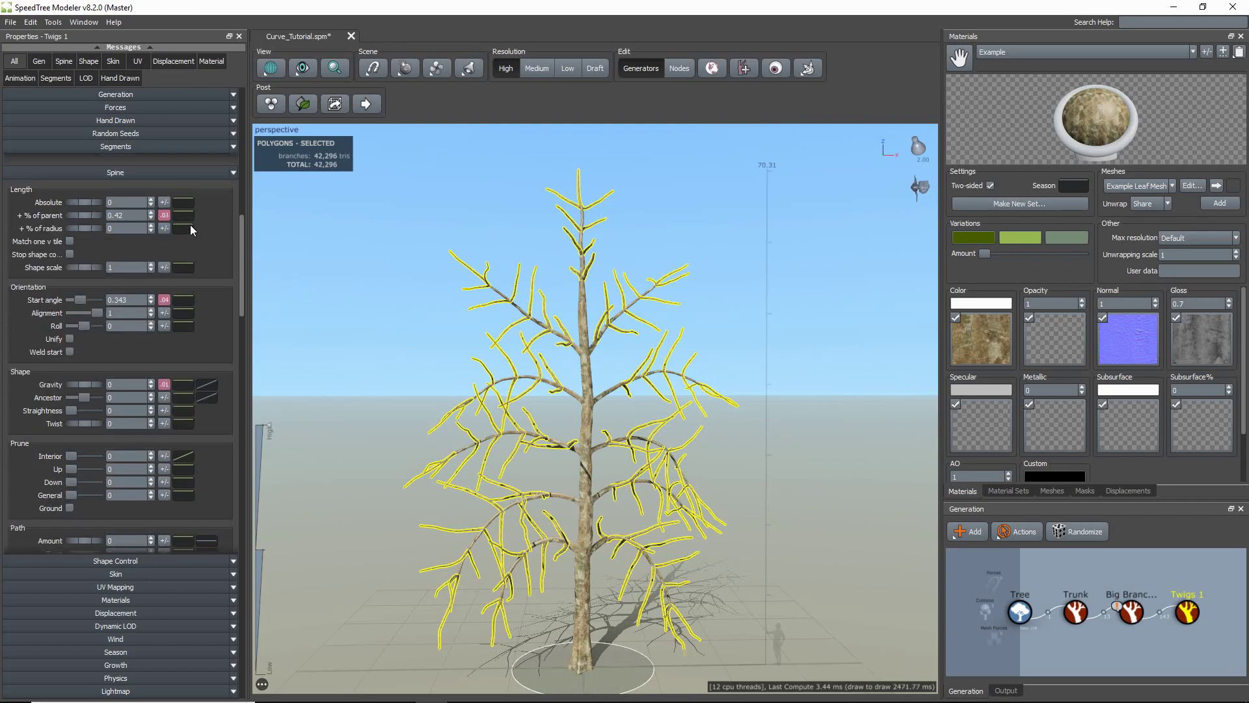
{"action": "left_click", "coordinate": [184, 216]}
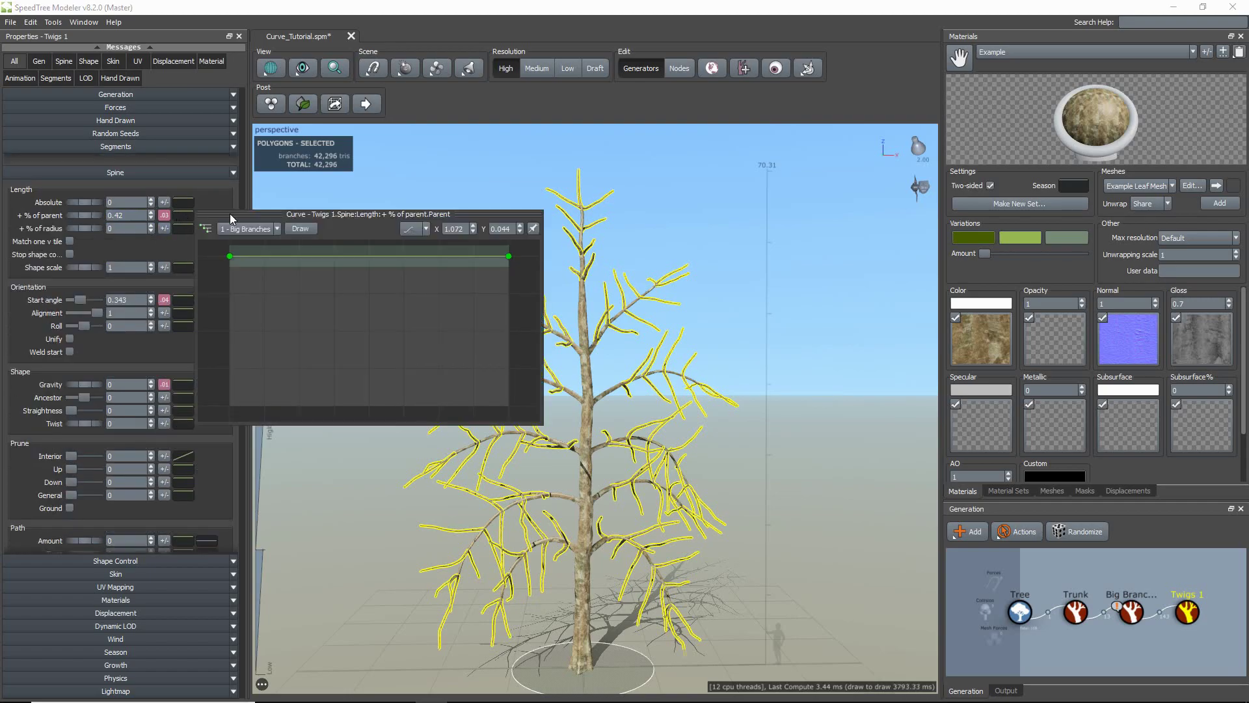
{"action": "left_click_drag", "start_coordinate": [348, 216], "coordinate": [249, 220]}
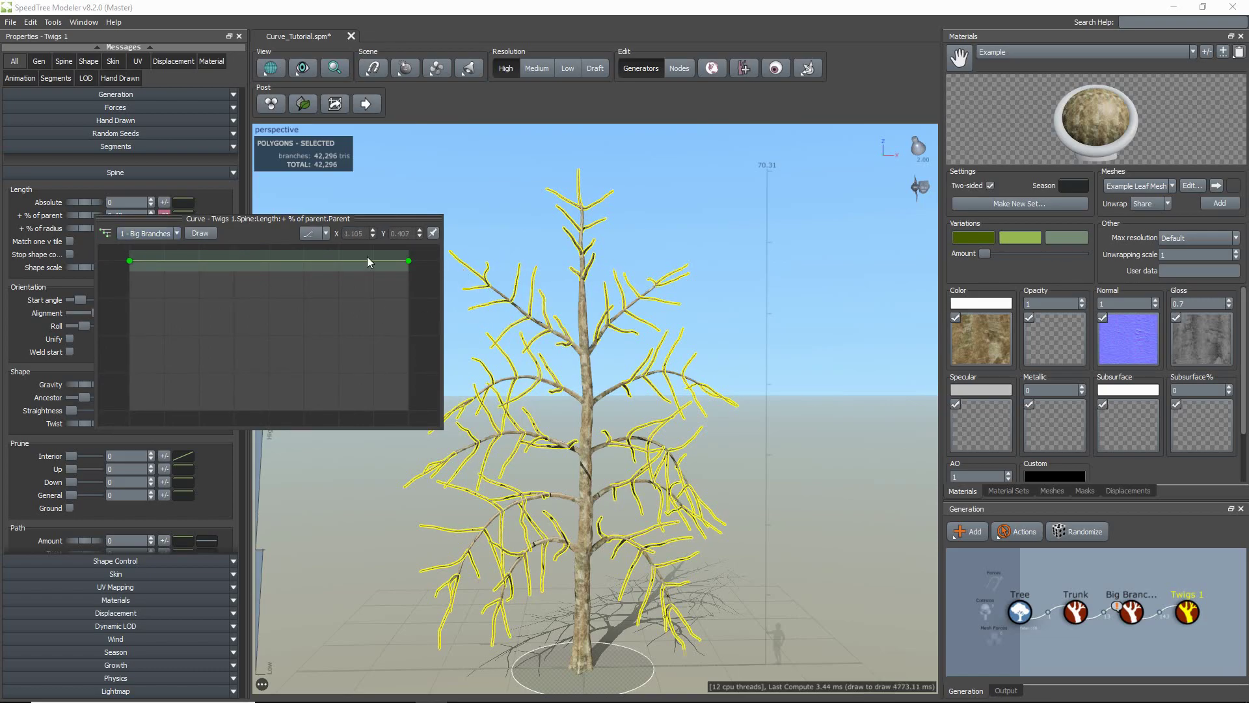
{"action": "left_click", "coordinate": [139, 235]}
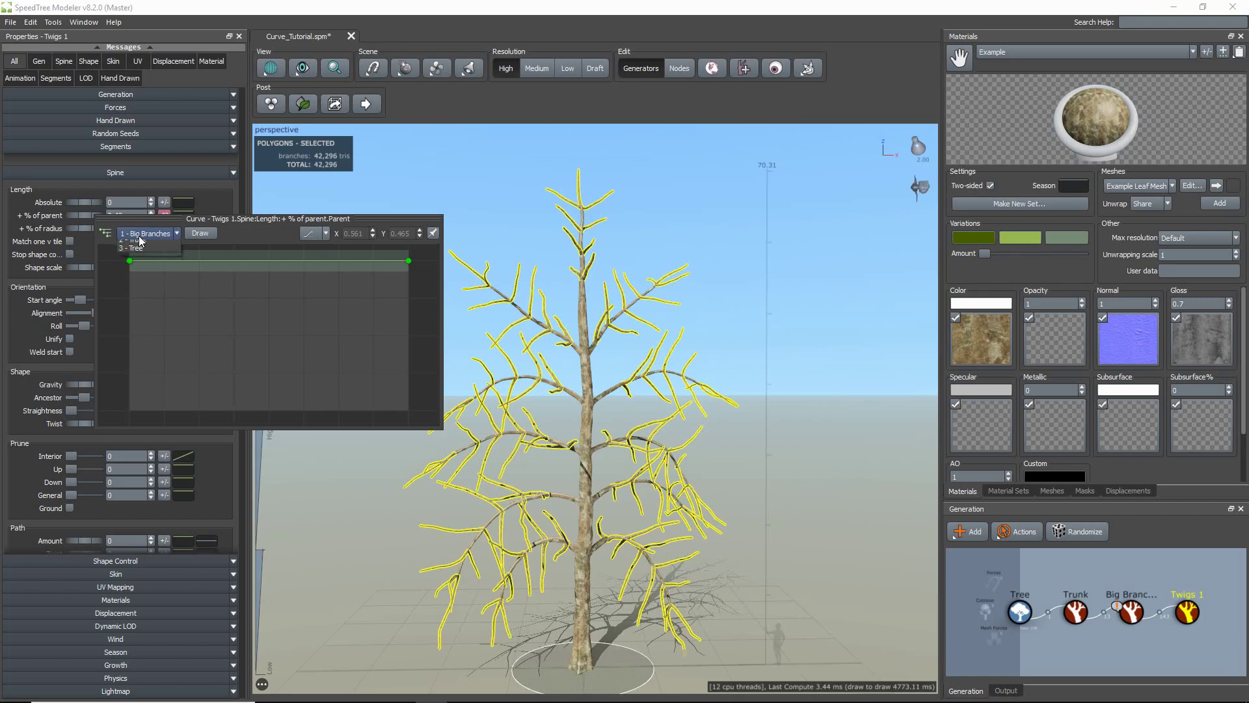
{"action": "left_click", "coordinate": [234, 224]}
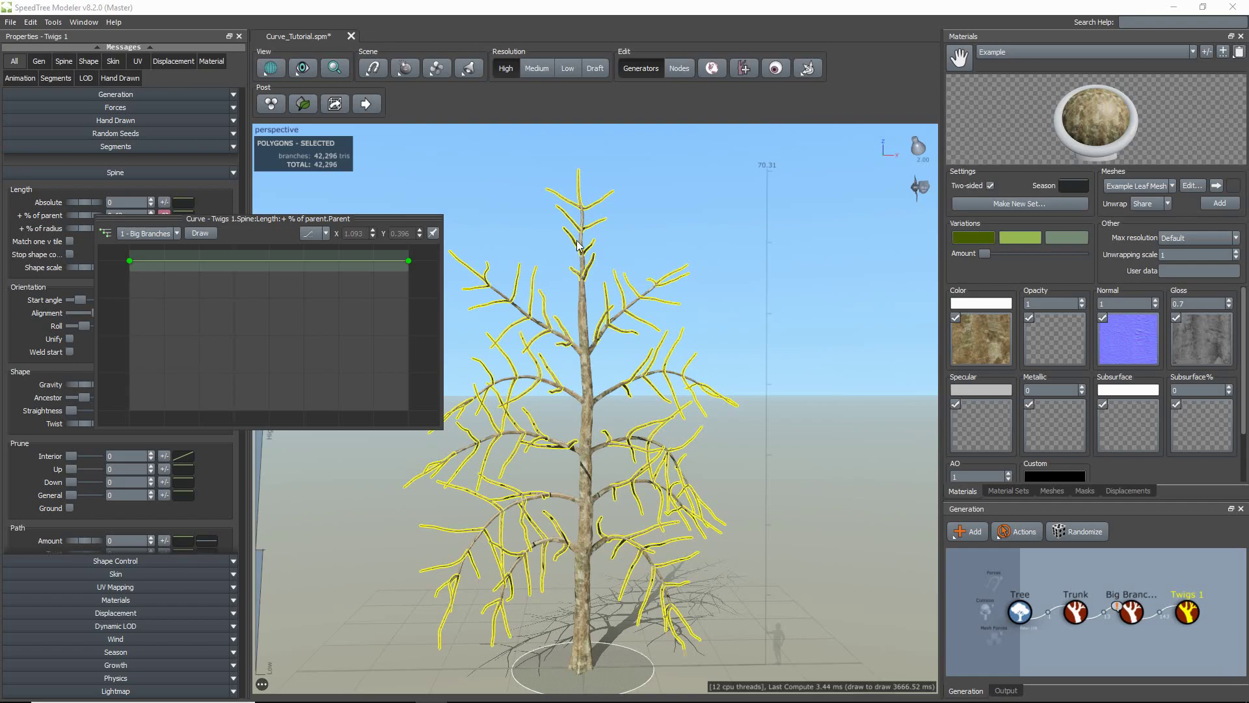
{"action": "left_click", "coordinate": [203, 260]}
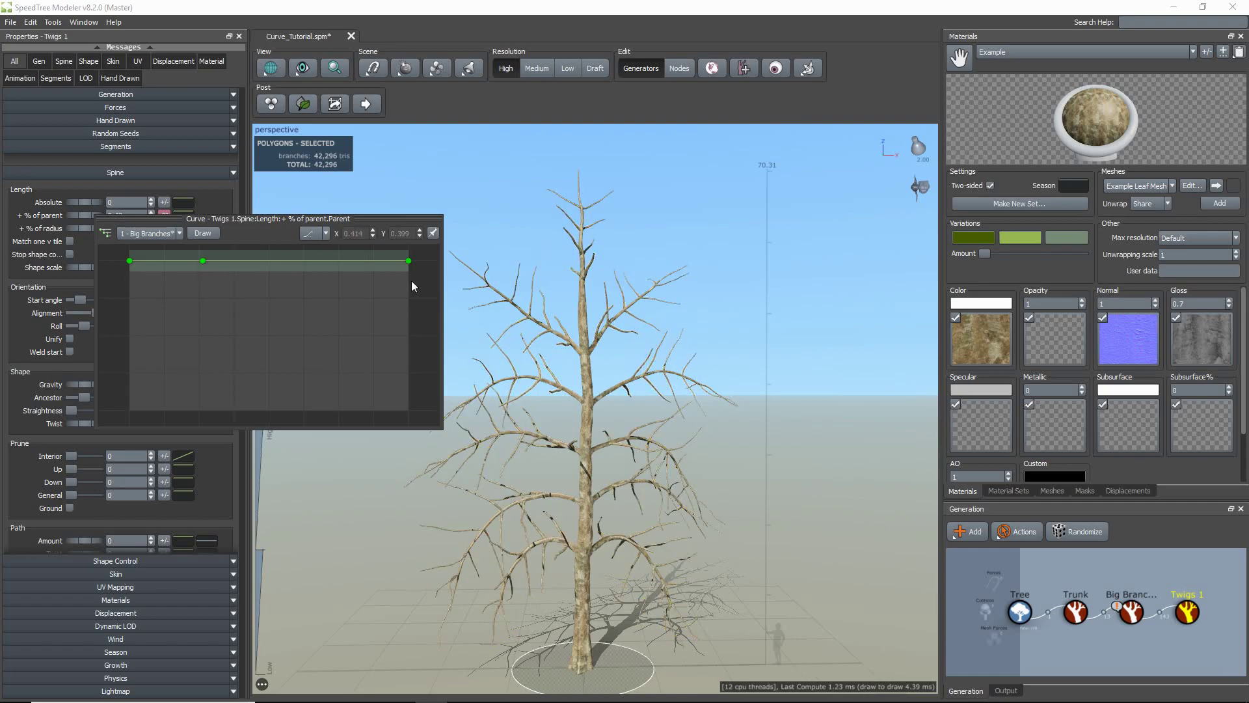
- Lower the Twigs 1 length curve's end to about 0.295 and start to about 0.316 at Big Branches level, and its Trunk-level end
{"action": "left_click_drag", "start_coordinate": [408, 261], "coordinate": [333, 303]}
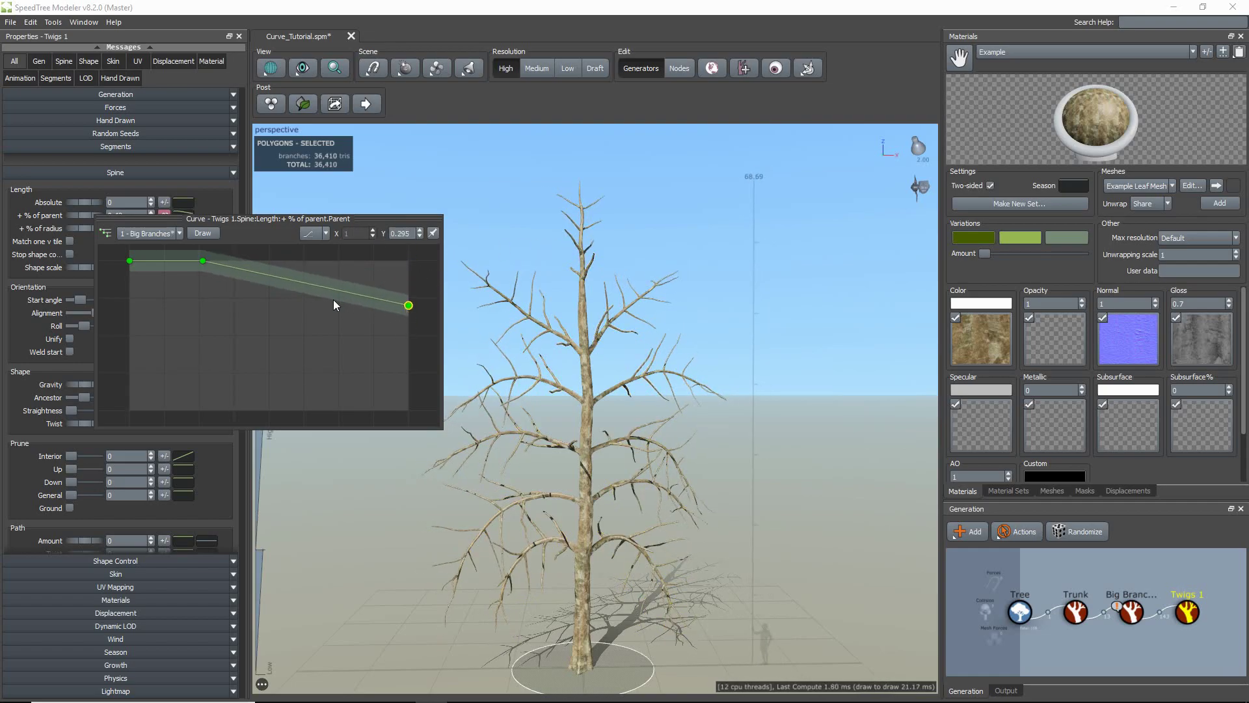
{"action": "left_click_drag", "start_coordinate": [131, 261], "coordinate": [130, 297]}
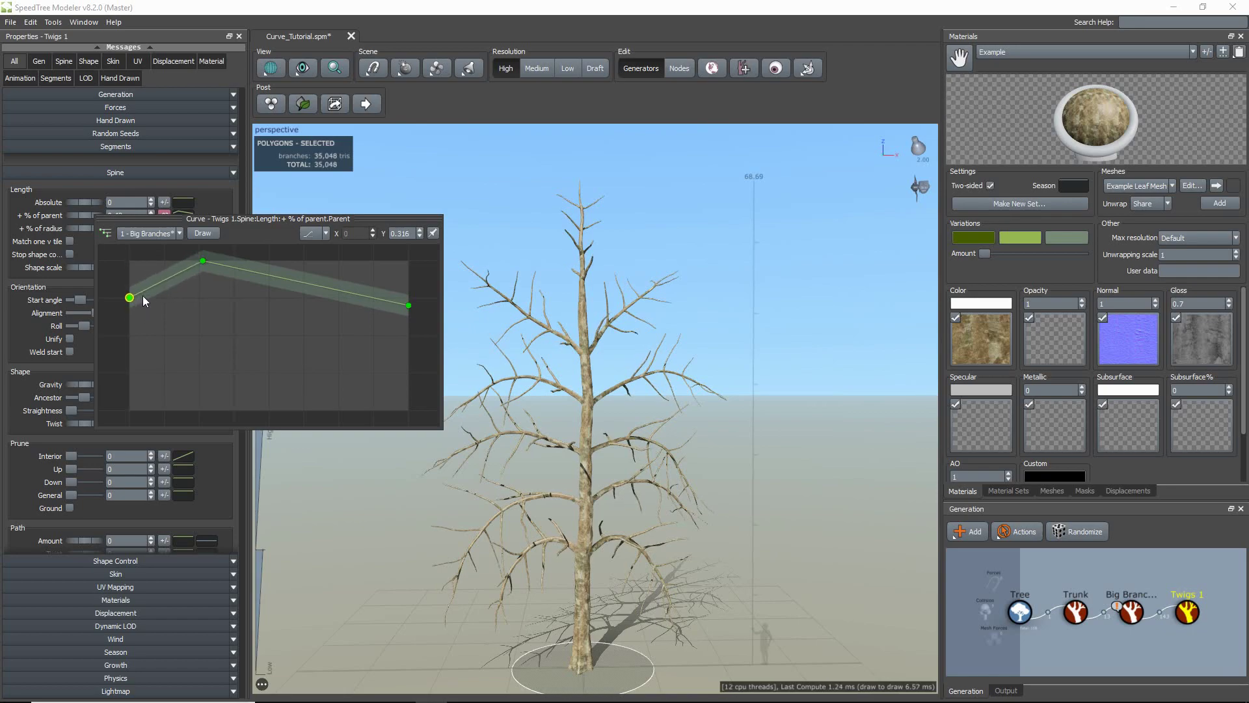
{"action": "left_click", "coordinate": [148, 253]}
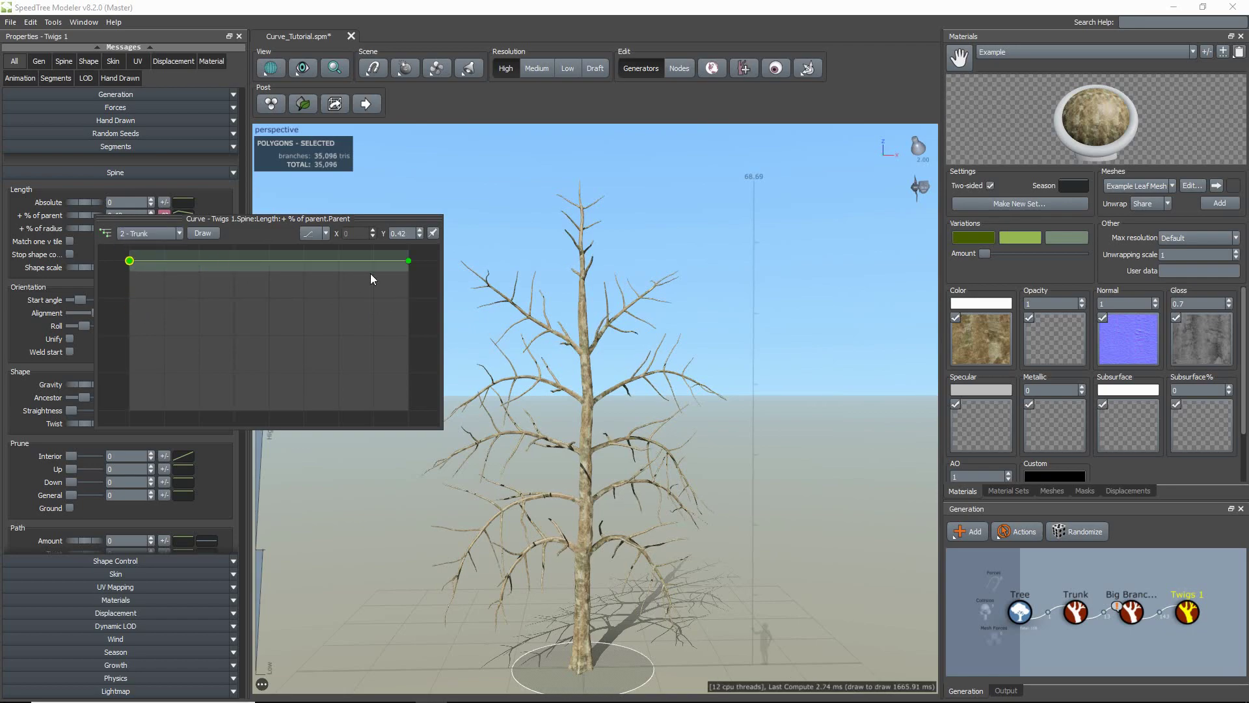
{"action": "left_click_drag", "start_coordinate": [409, 261], "coordinate": [413, 301]}
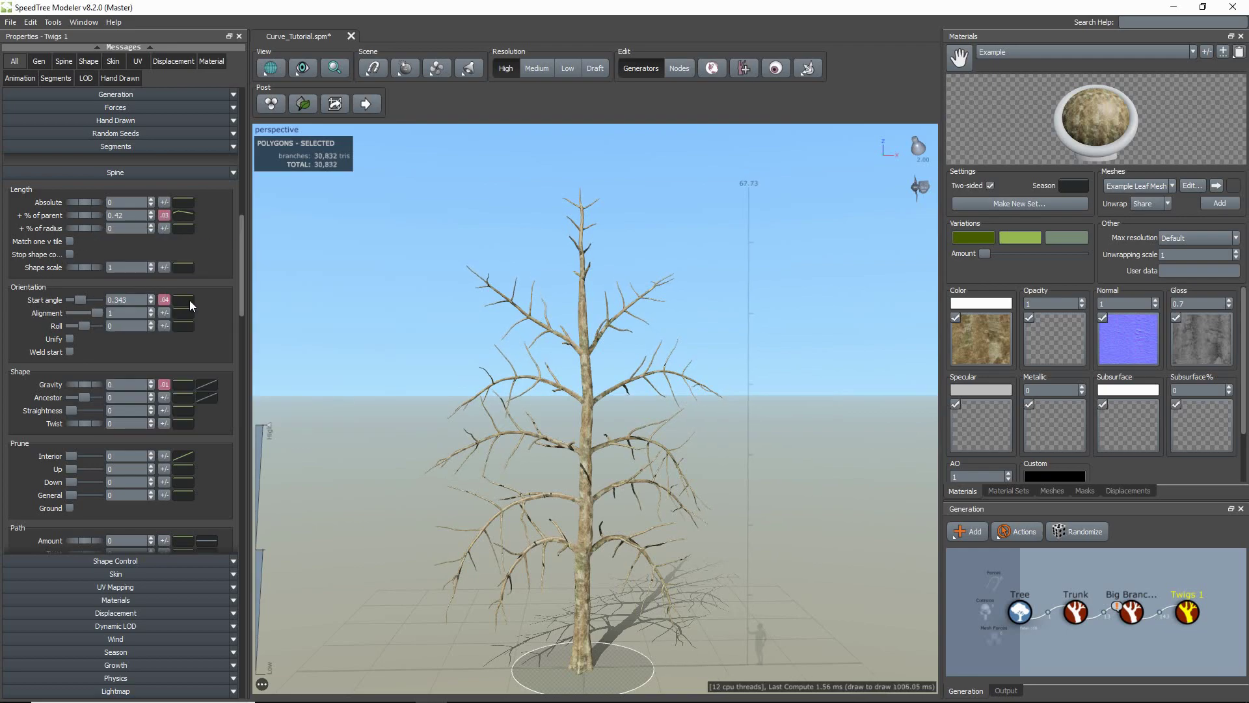
- Lower the Twigs 1 start angle curve's end to about 0.297 at Big Branches level and 0.238 at Trunk level, past an added midpoint
{"action": "left_click", "coordinate": [188, 299]}
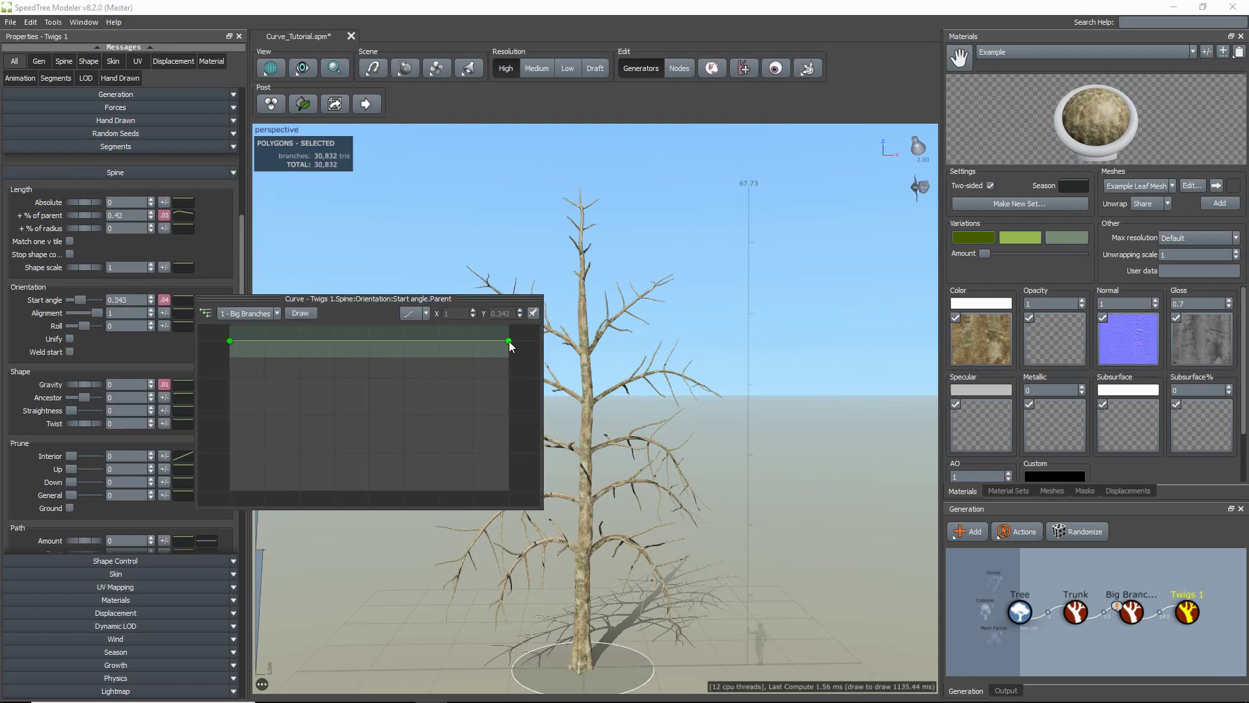
{"action": "left_click_drag", "start_coordinate": [509, 342], "coordinate": [509, 361]}
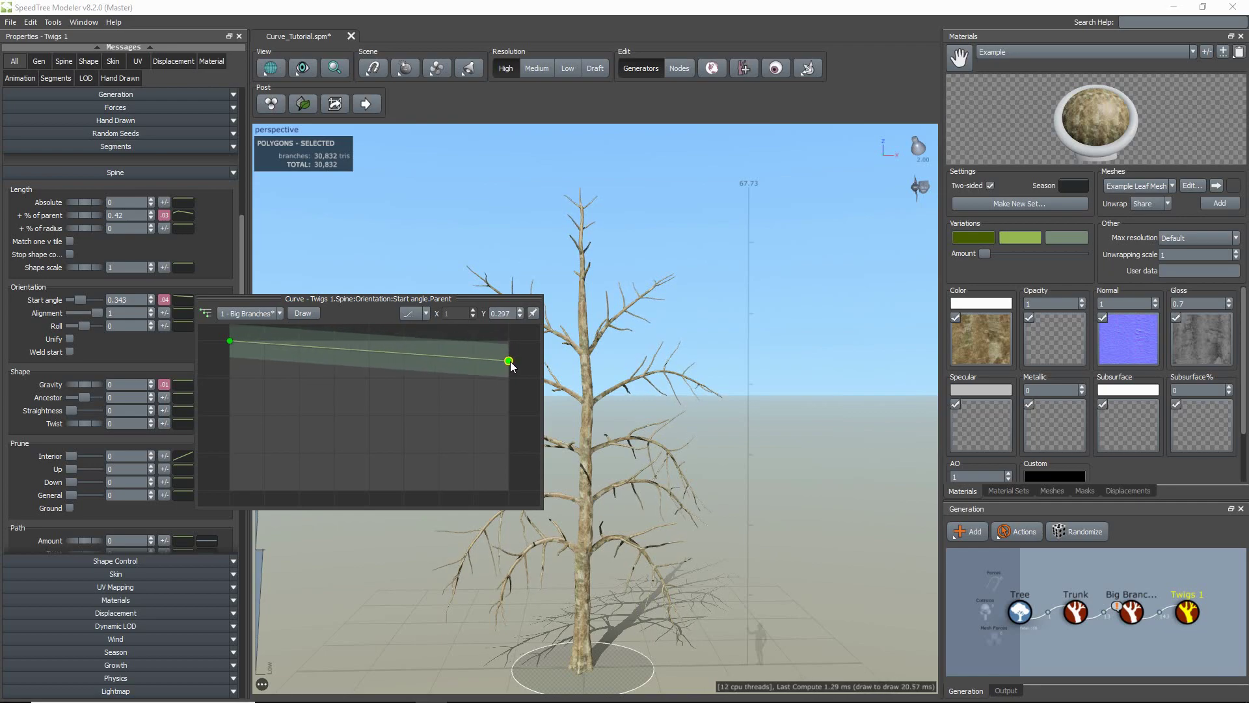
{"action": "left_click", "coordinate": [251, 330]}
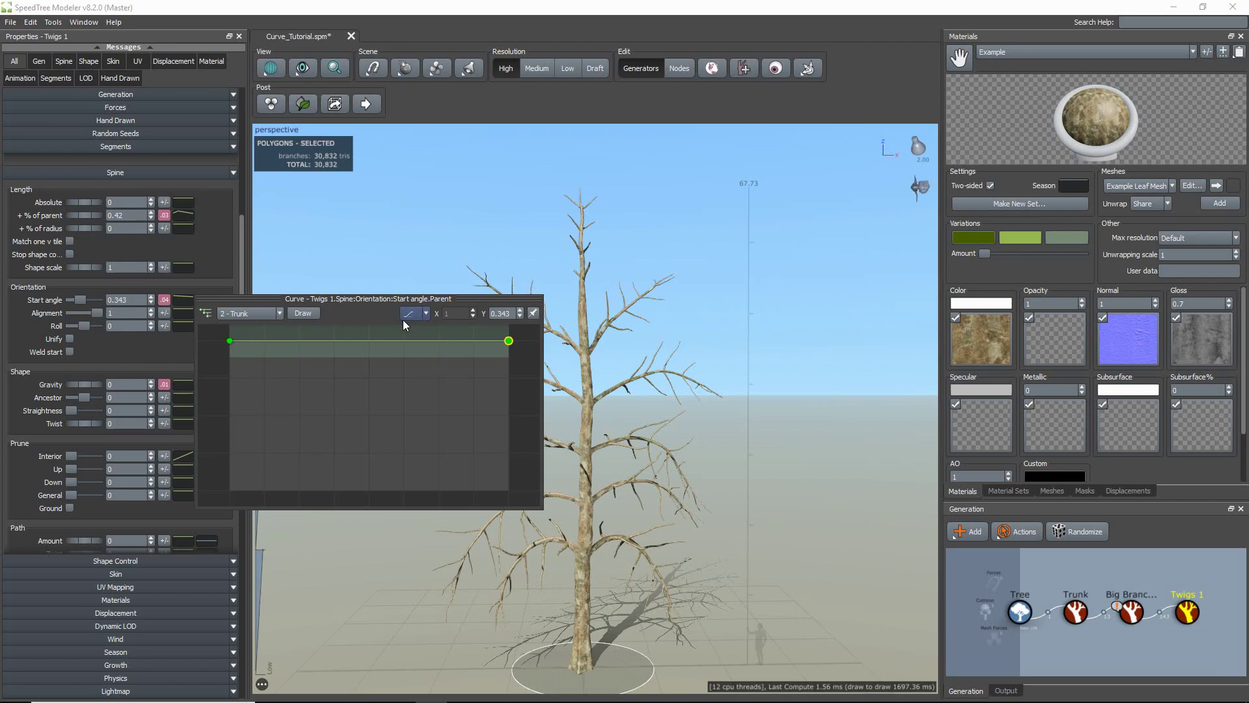
{"action": "left_click", "coordinate": [367, 341]}
{"action": "left_click_drag", "start_coordinate": [509, 341], "coordinate": [510, 388]}
{"action": "left_click_drag", "start_coordinate": [461, 302], "coordinate": [400, 345]}
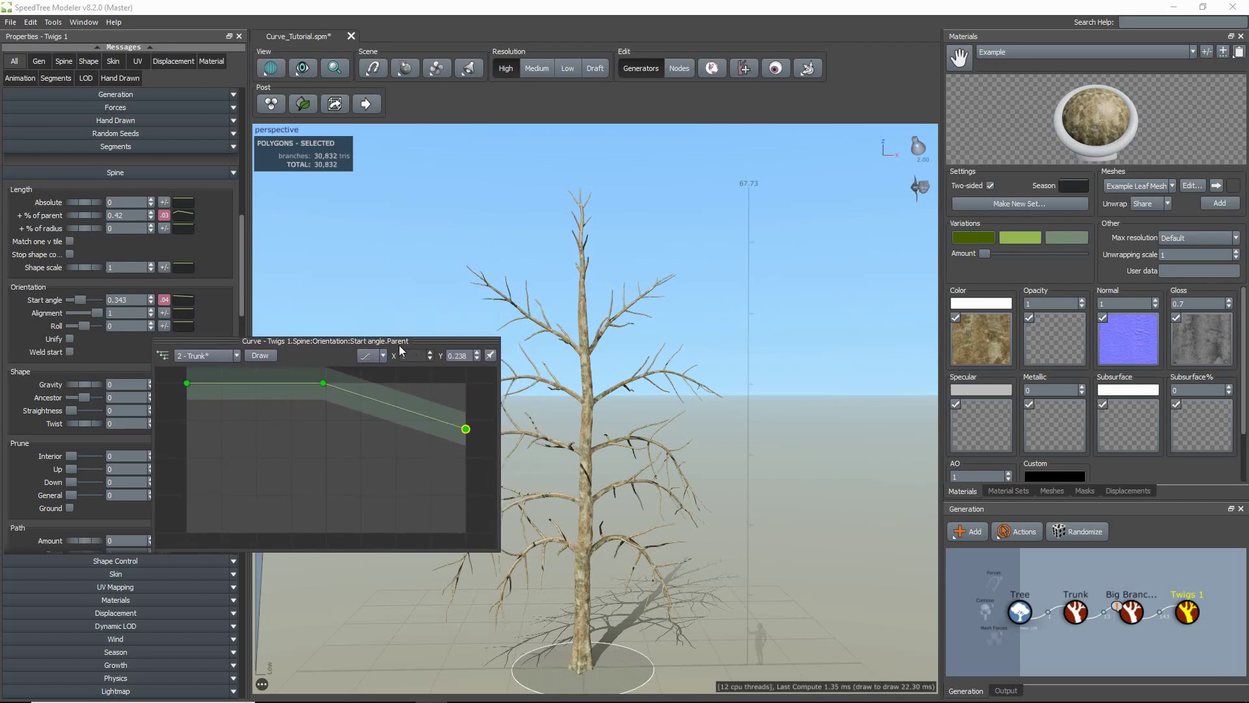
- Set the Twigs 1 gravity to 0.07 and make its Trunk-level parent curve fall in a straight line from full strength to zero
{"action": "left_click_drag", "start_coordinate": [79, 382], "coordinate": [79, 384]}
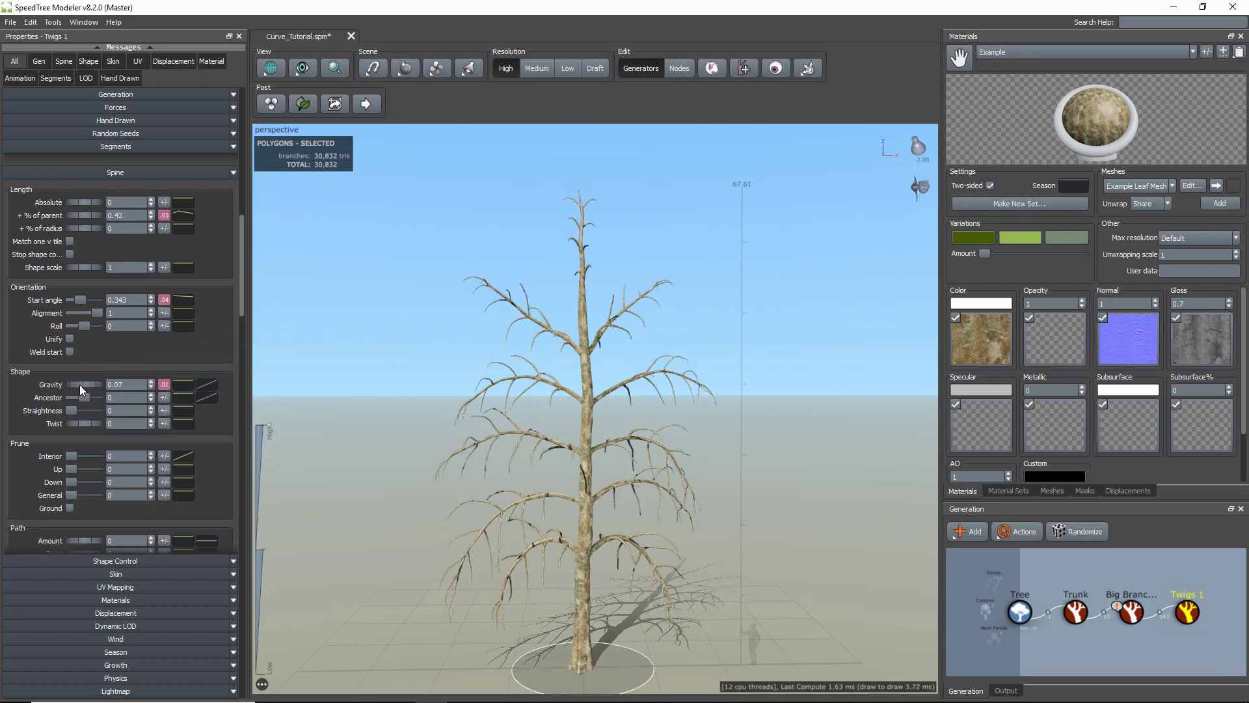
{"action": "left_click", "coordinate": [180, 384]}
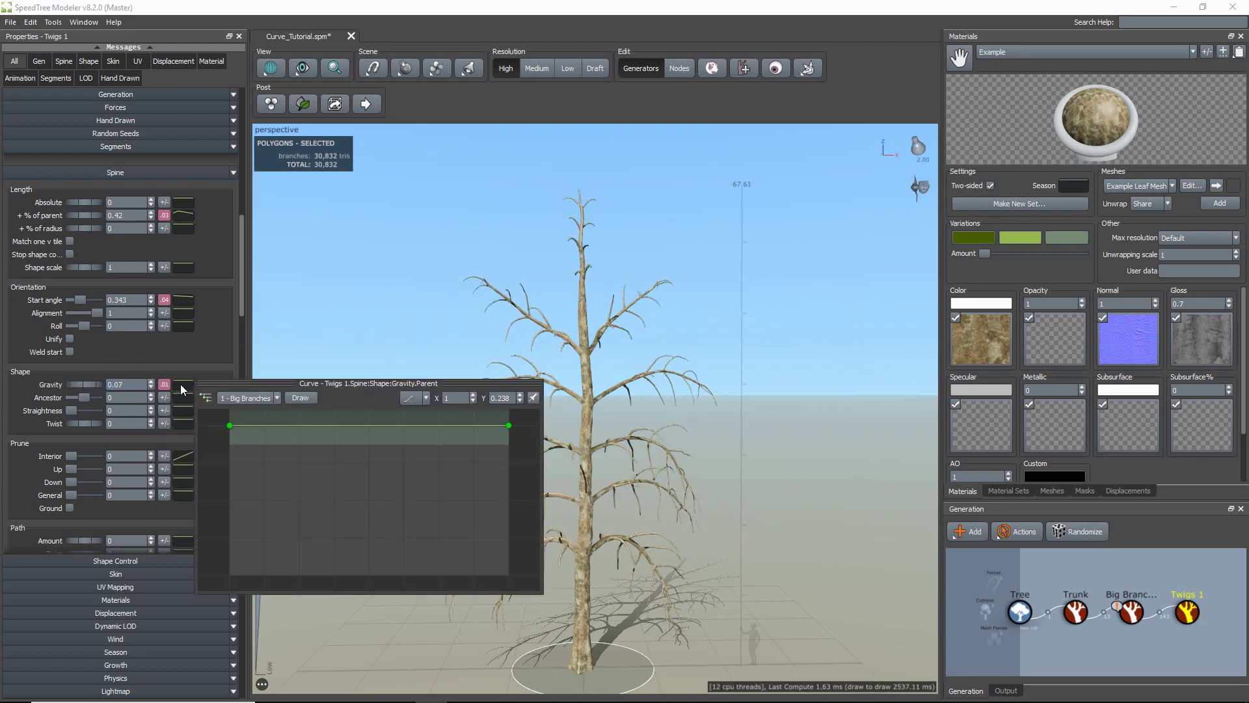
{"action": "left_click_drag", "start_coordinate": [331, 377], "coordinate": [275, 315]}
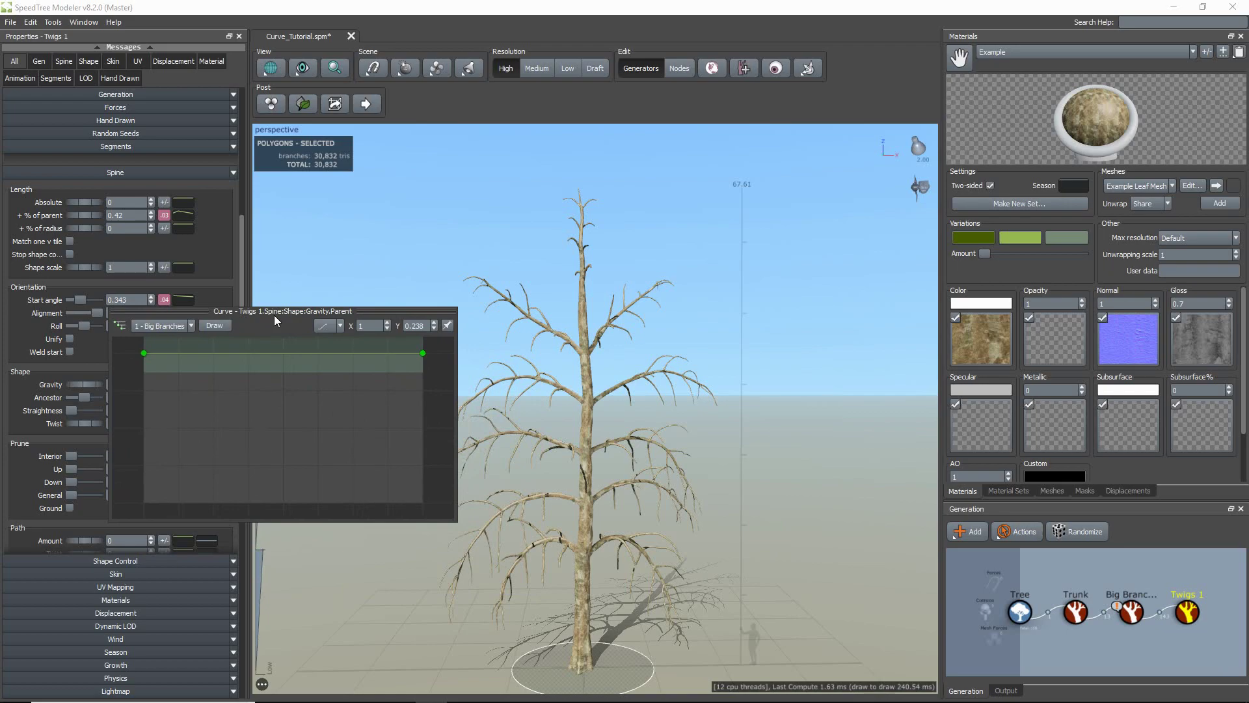
{"action": "left_click", "coordinate": [163, 325]}
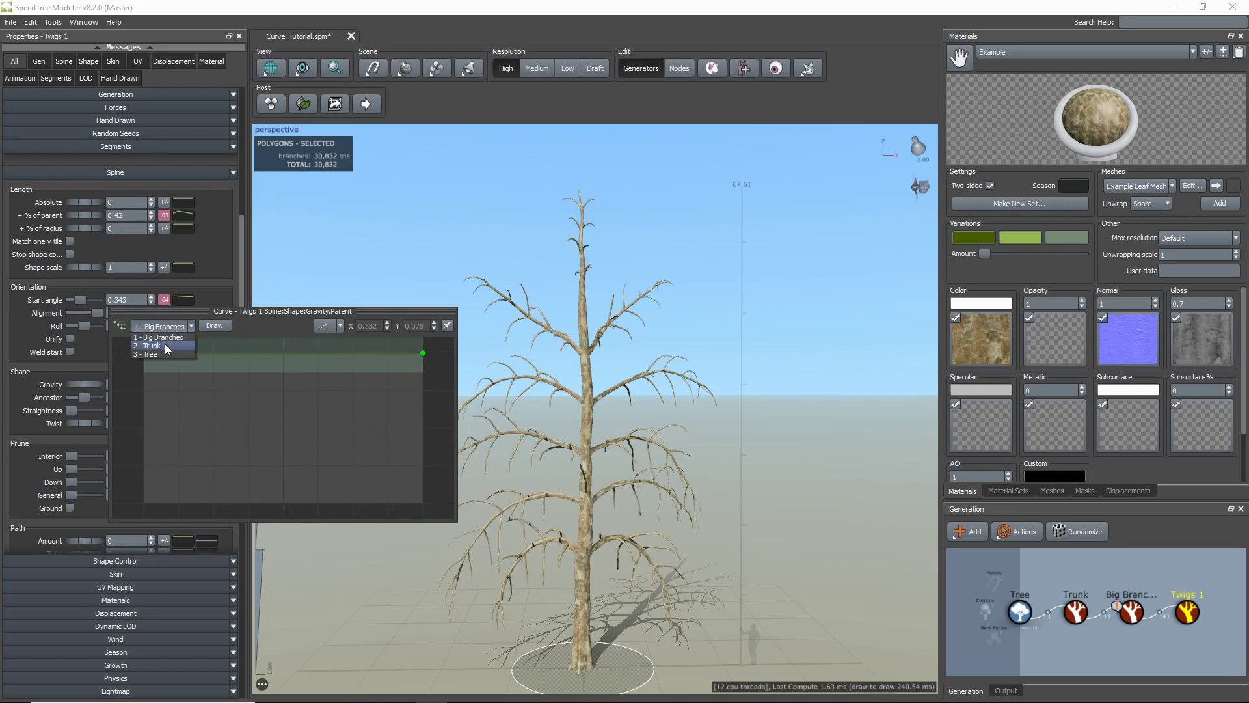
{"action": "left_click", "coordinate": [165, 343]}
{"action": "left_click", "coordinate": [325, 325]}
{"action": "left_click", "coordinate": [338, 383]}
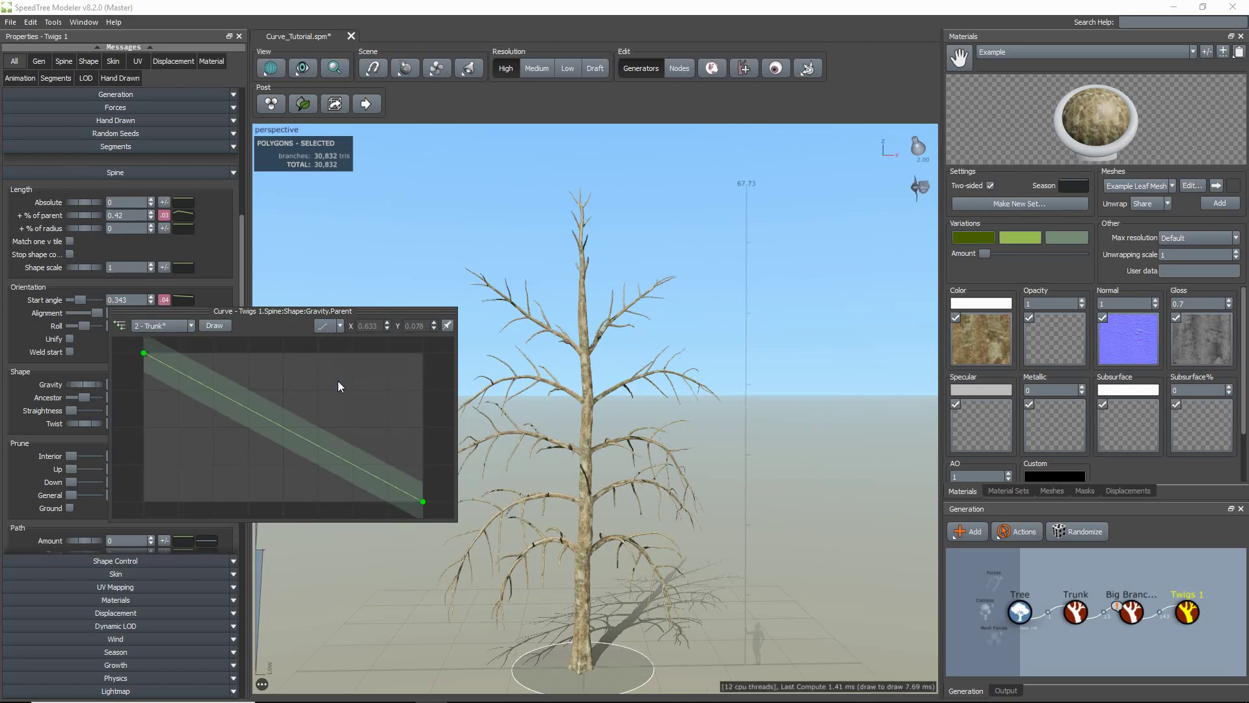
{"action": "left_click", "coordinate": [330, 216]}
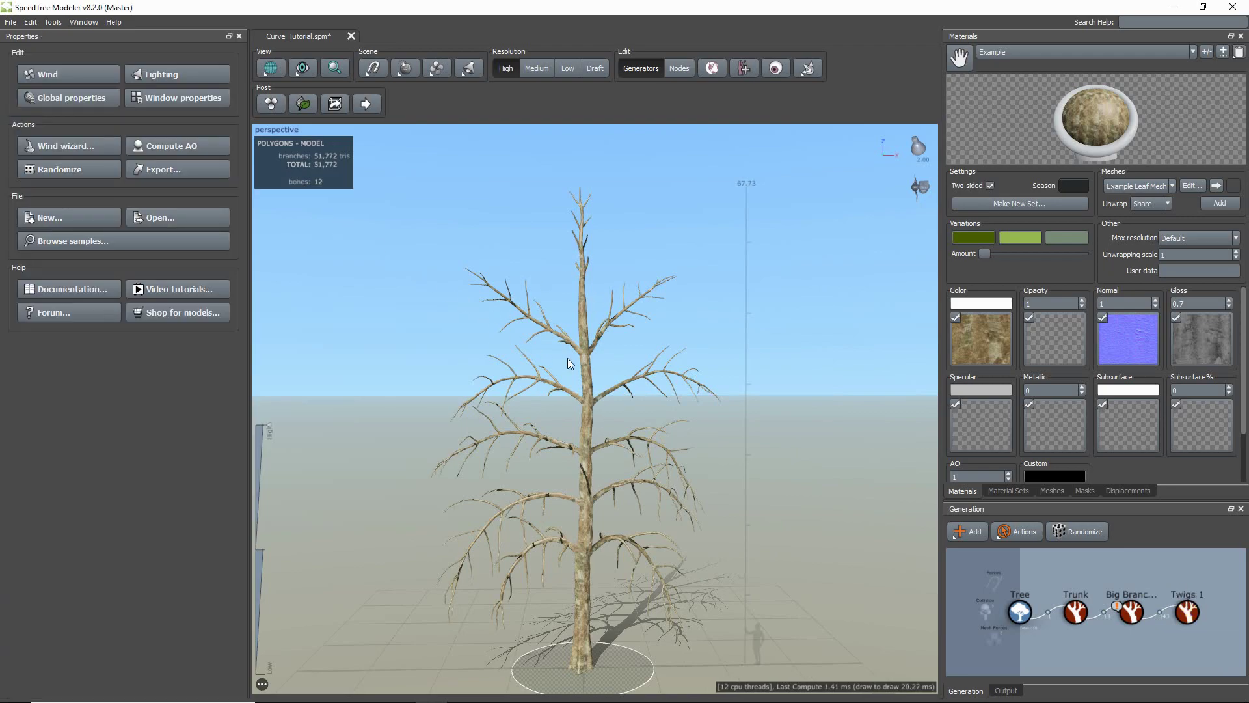
- Select the Big Branches generator and set its internode length to 5
{"action": "left_click", "coordinate": [584, 353]}
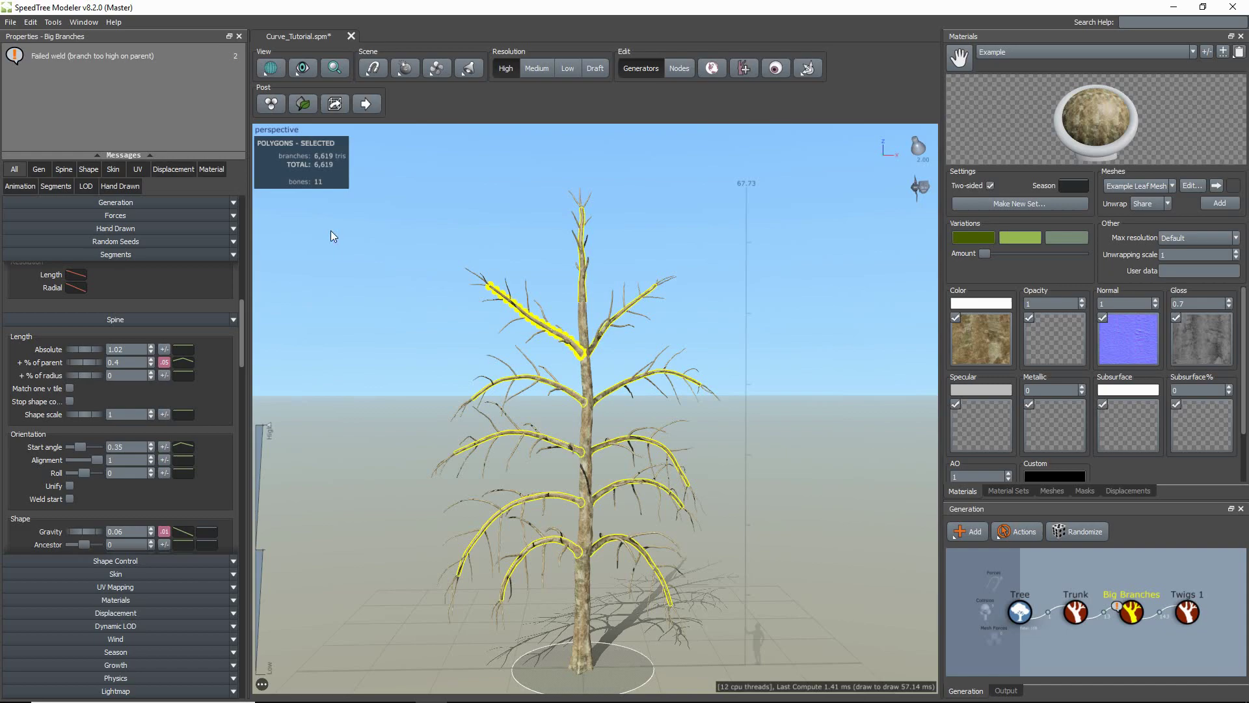
{"action": "left_click", "coordinate": [134, 204]}
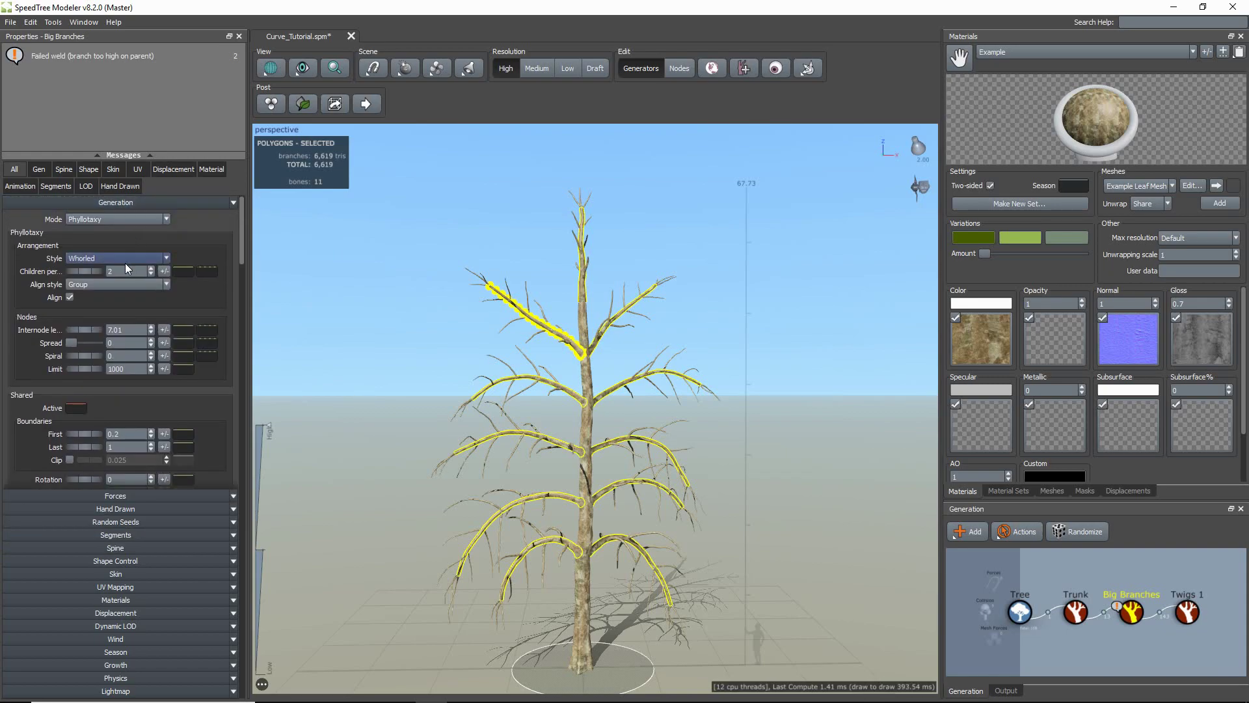
{"action": "type", "text": "5"}
{"action": "key", "text": "Return"}
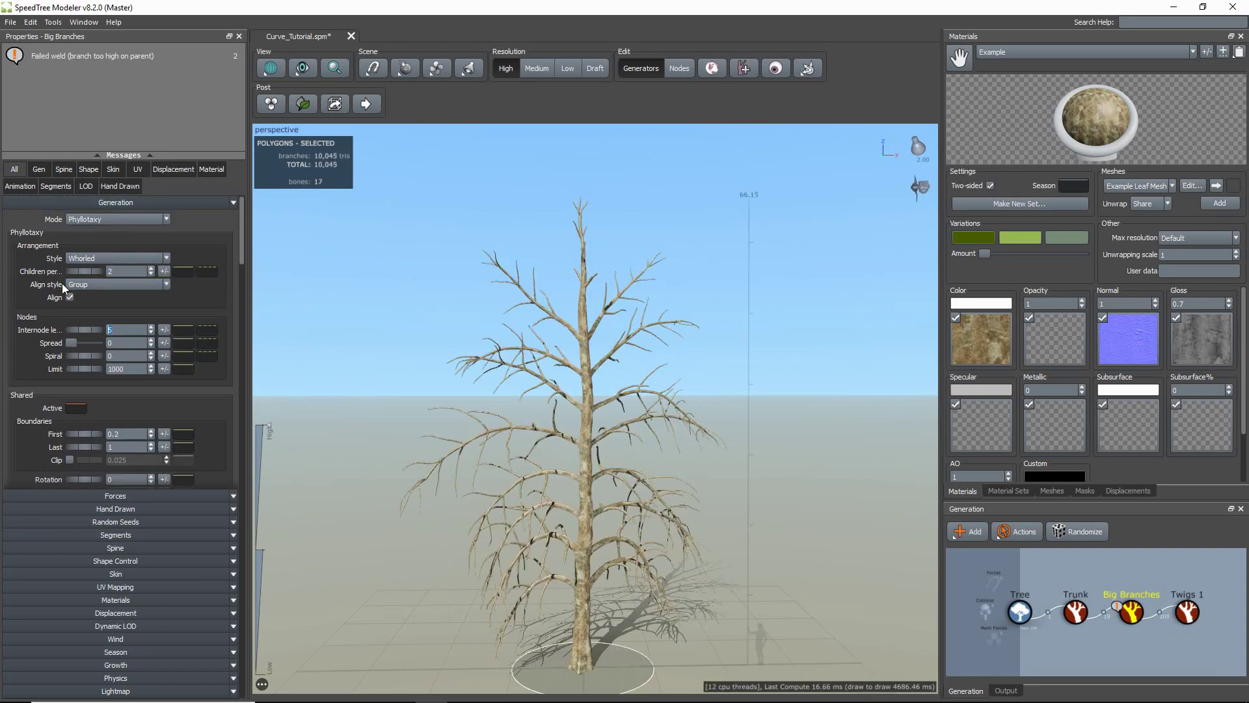
- Redraw the Big Branches length + % of parent curve freehand at Trunk level as a wave with two dips and a raised end
{"action": "left_click", "coordinate": [112, 548]}
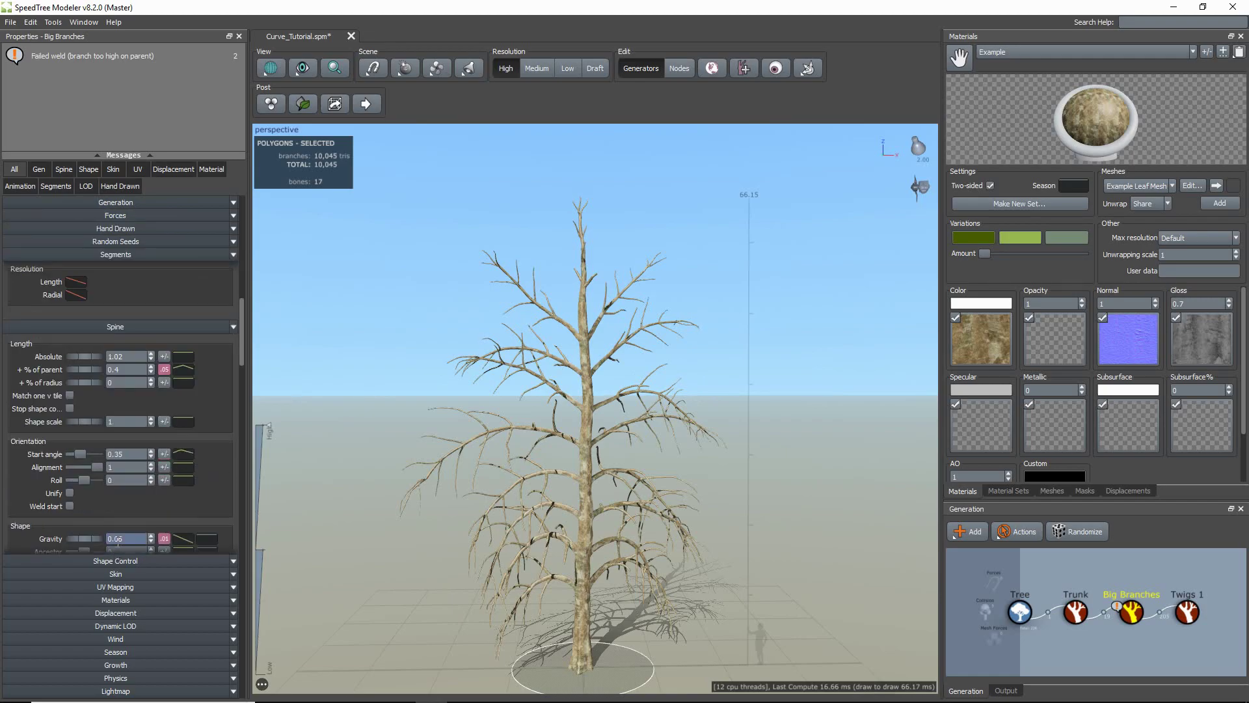
{"action": "left_click", "coordinate": [182, 311]}
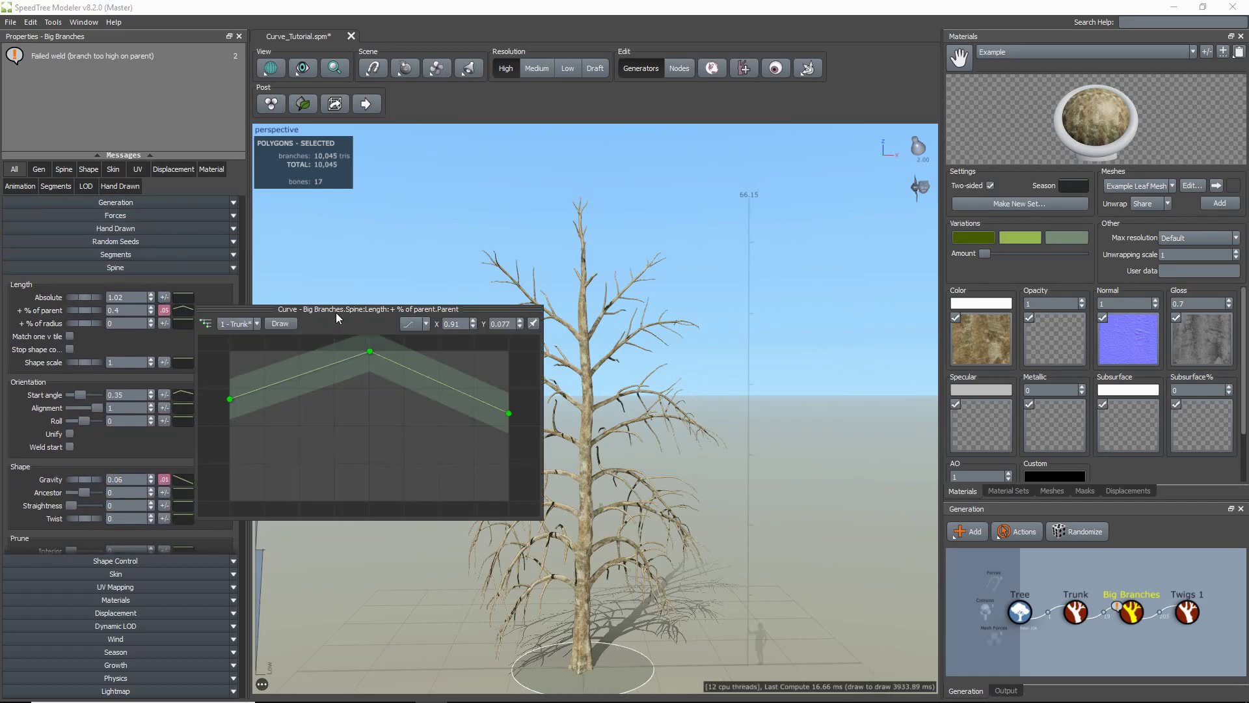
{"action": "left_click_drag", "start_coordinate": [335, 313], "coordinate": [211, 228]}
{"action": "left_click", "coordinate": [157, 240]}
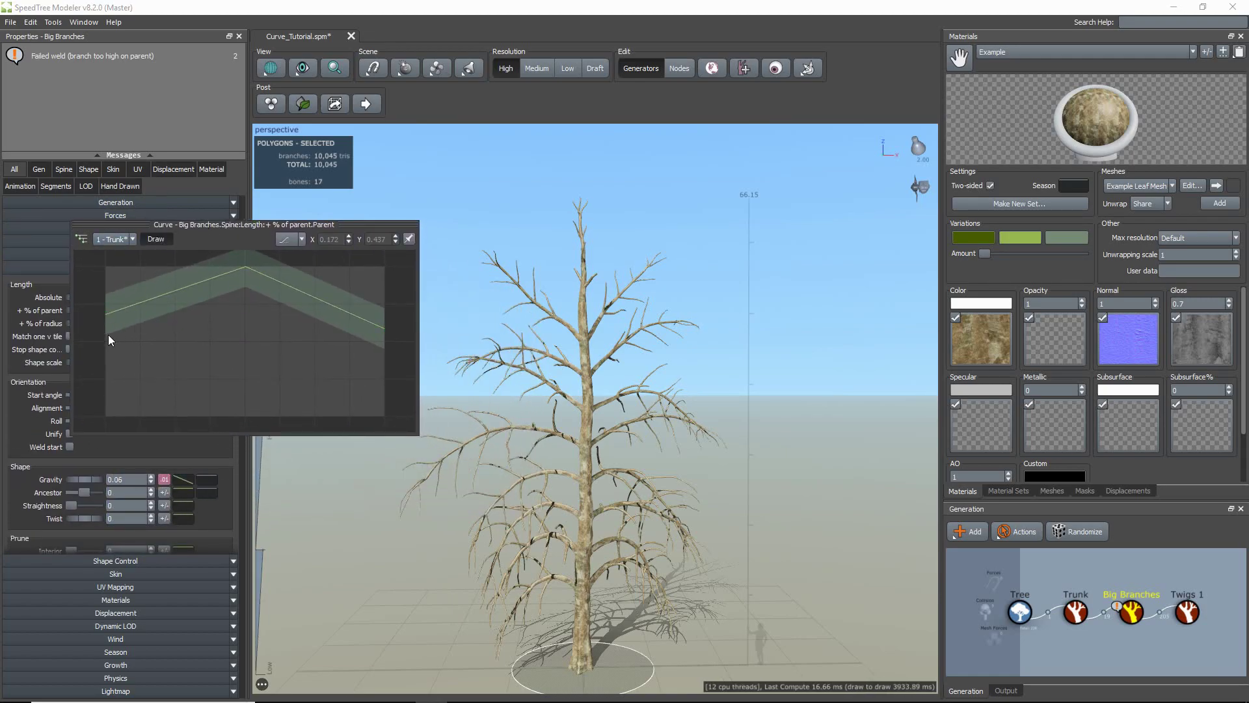
{"action": "mouse_move", "coordinate": [105, 299]}
{"action": "left_mouse_down"}
{"action": "mouse_move", "coordinate": [175, 346]}
{"action": "mouse_move", "coordinate": [209, 343]}
{"action": "mouse_move", "coordinate": [239, 290]}
{"action": "mouse_move", "coordinate": [277, 294]}
{"action": "mouse_move", "coordinate": [326, 377]}
{"action": "mouse_move", "coordinate": [361, 367]}
{"action": "mouse_move", "coordinate": [411, 305]}
{"action": "left_mouse_up"}
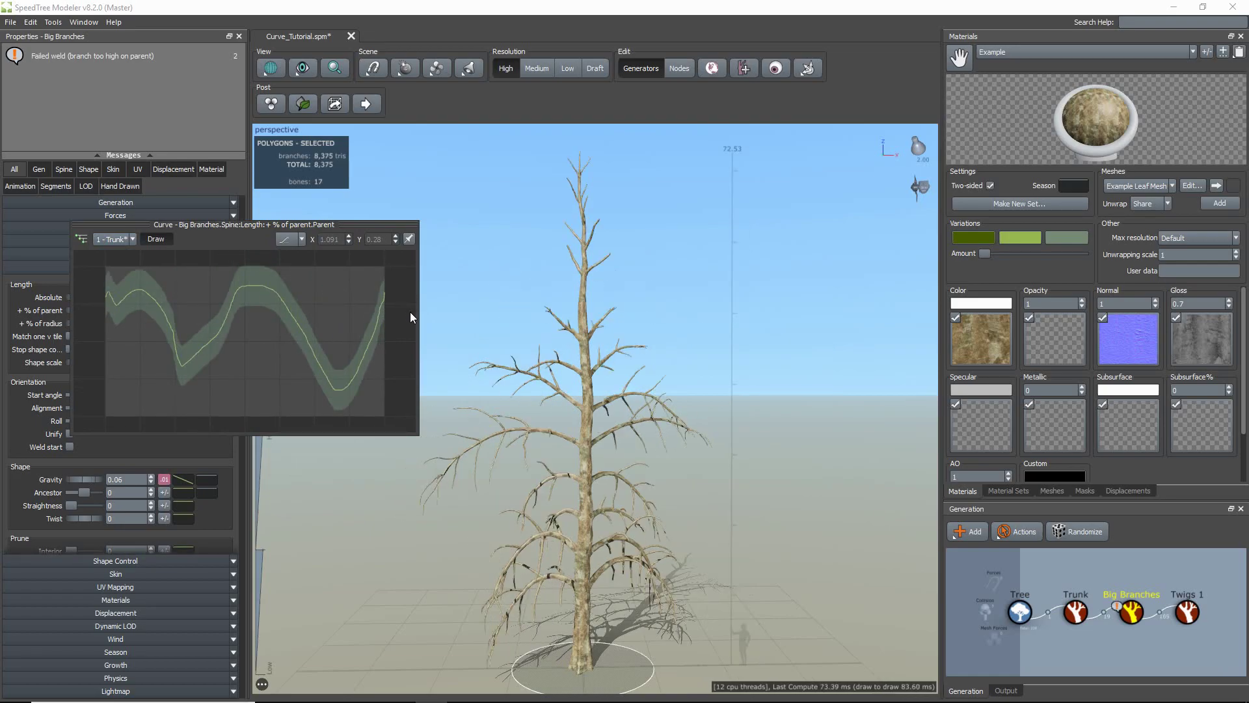
{"action": "left_click", "coordinate": [156, 238]}
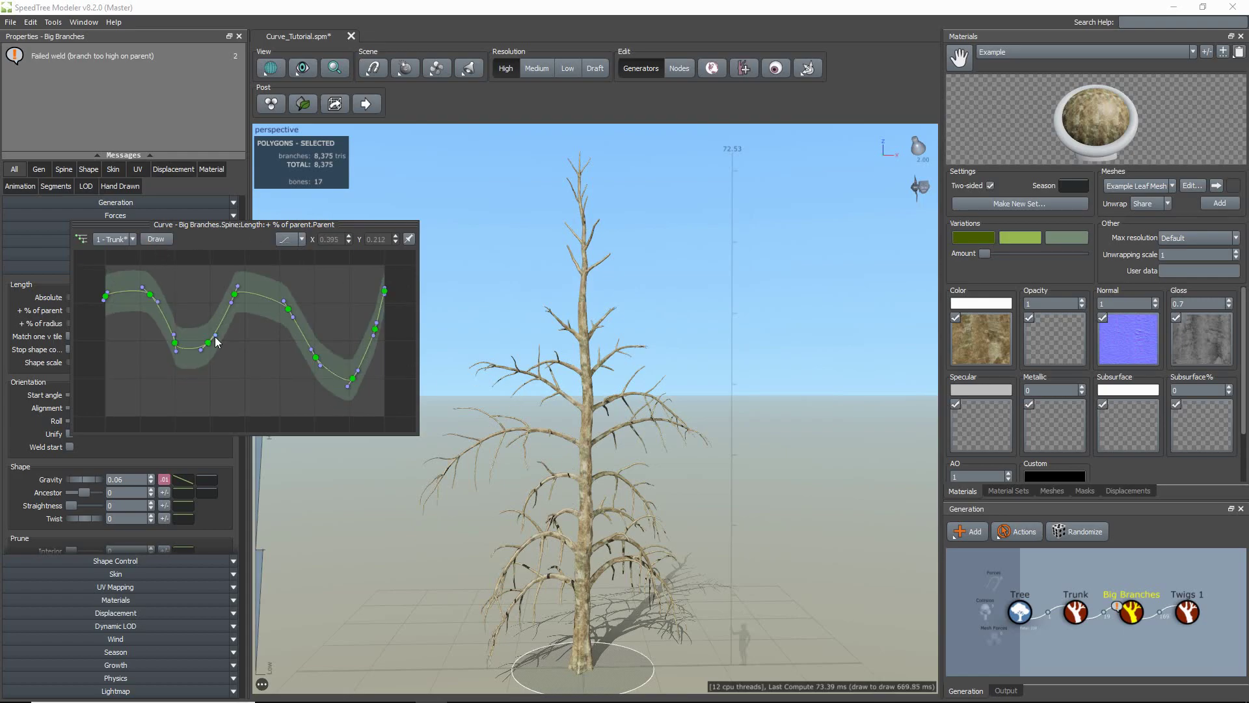
{"action": "left_click", "coordinate": [353, 510]}
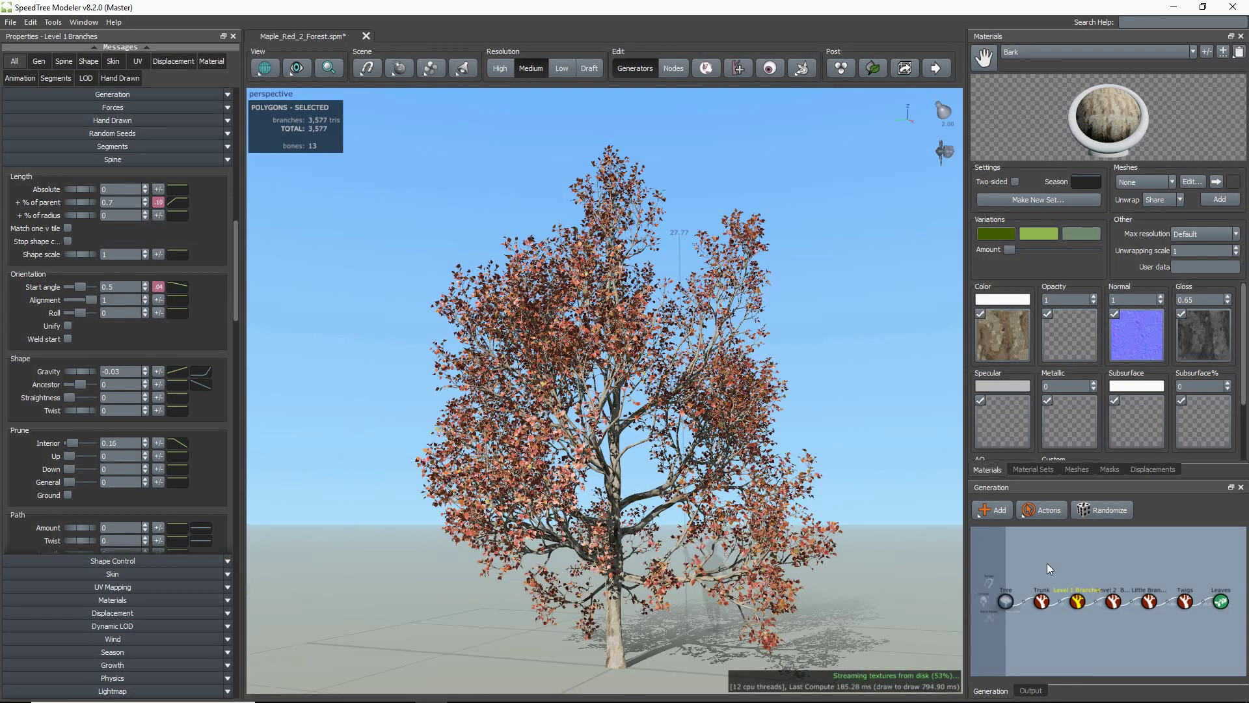
- Select the maple's Leaves generator and lower the start of its season time scale parent curve to about 0.69 at Trunk level
{"action": "left_click", "coordinate": [1221, 601]}
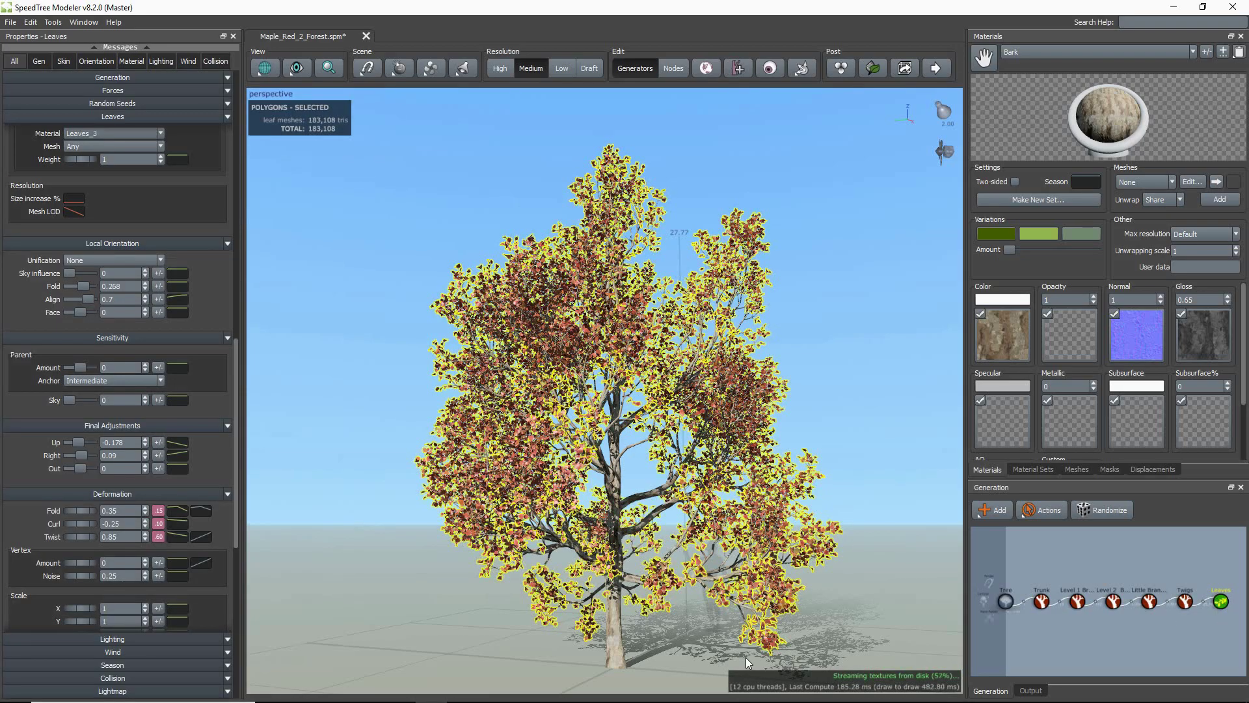
{"action": "left_click", "coordinate": [171, 662]}
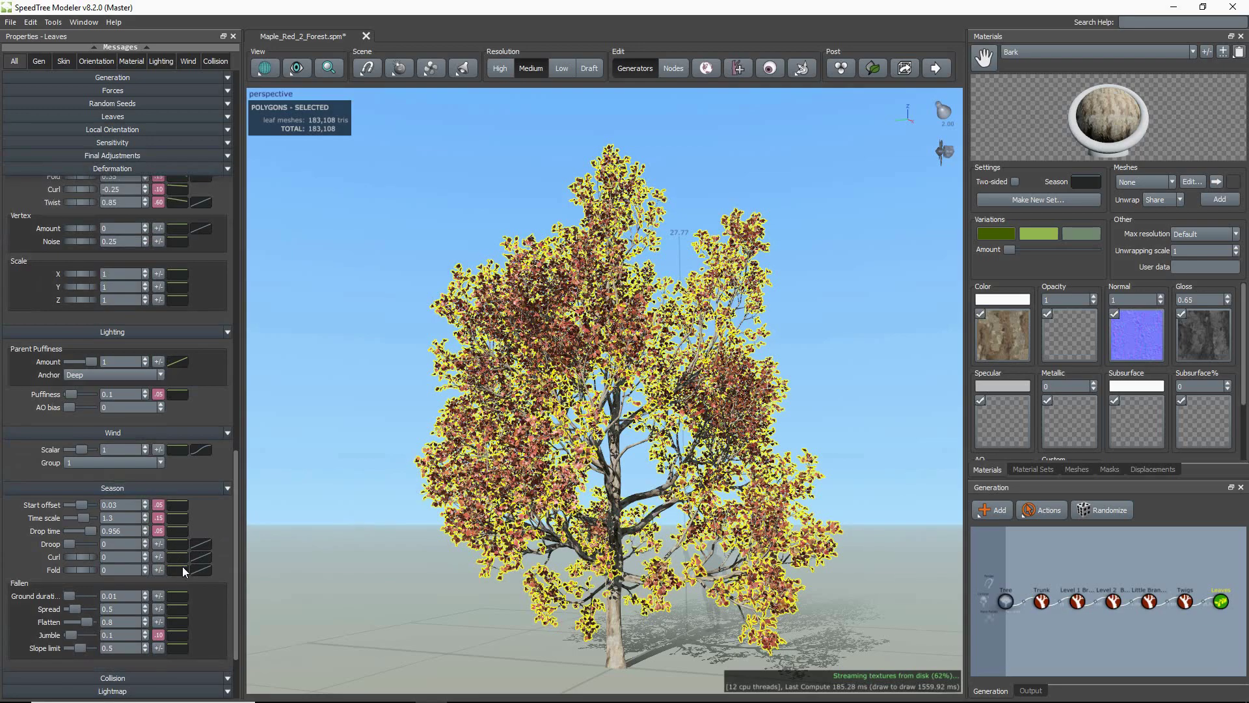
{"action": "left_click", "coordinate": [174, 517]}
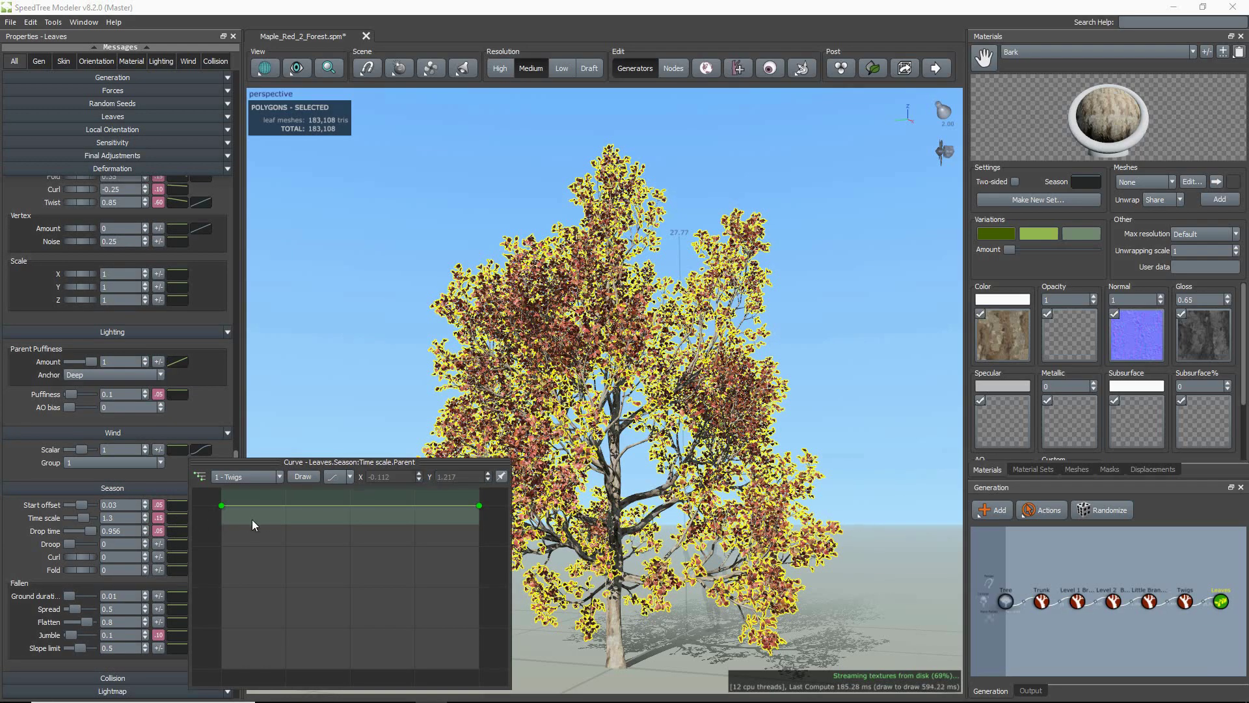
{"action": "left_click", "coordinate": [226, 479]}
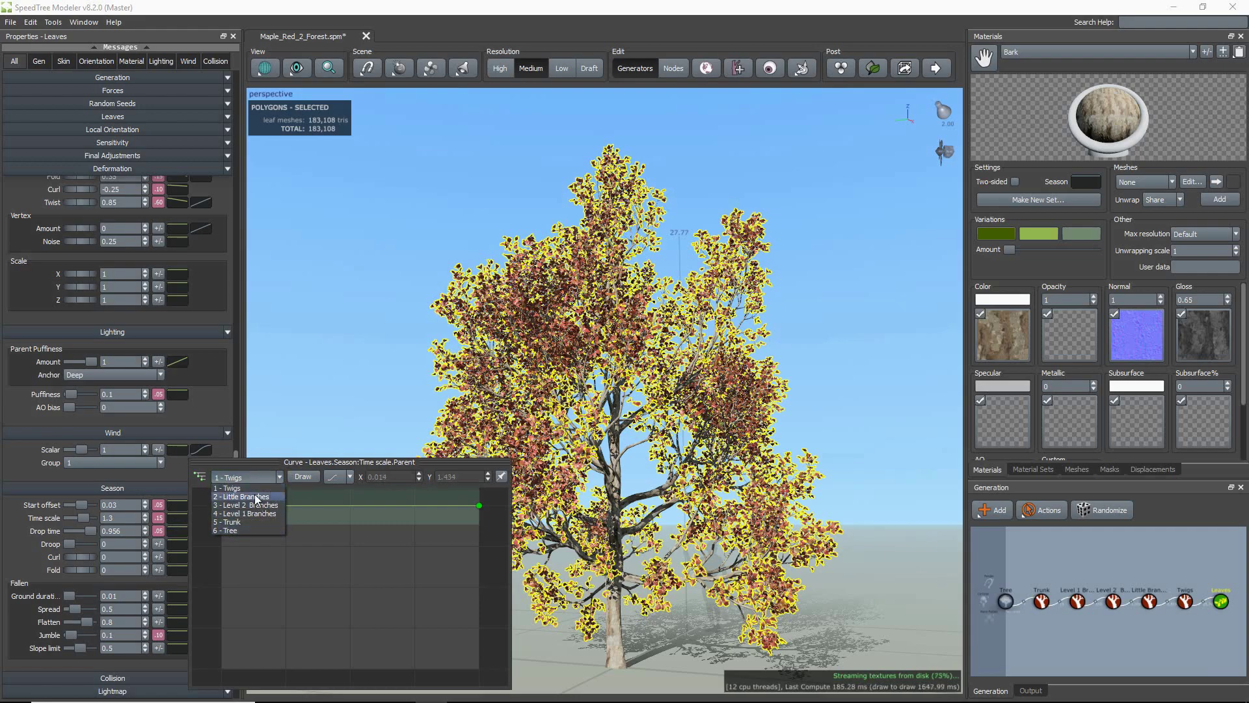
{"action": "left_click", "coordinate": [257, 525]}
{"action": "left_click_drag", "start_coordinate": [222, 506], "coordinate": [242, 585]}
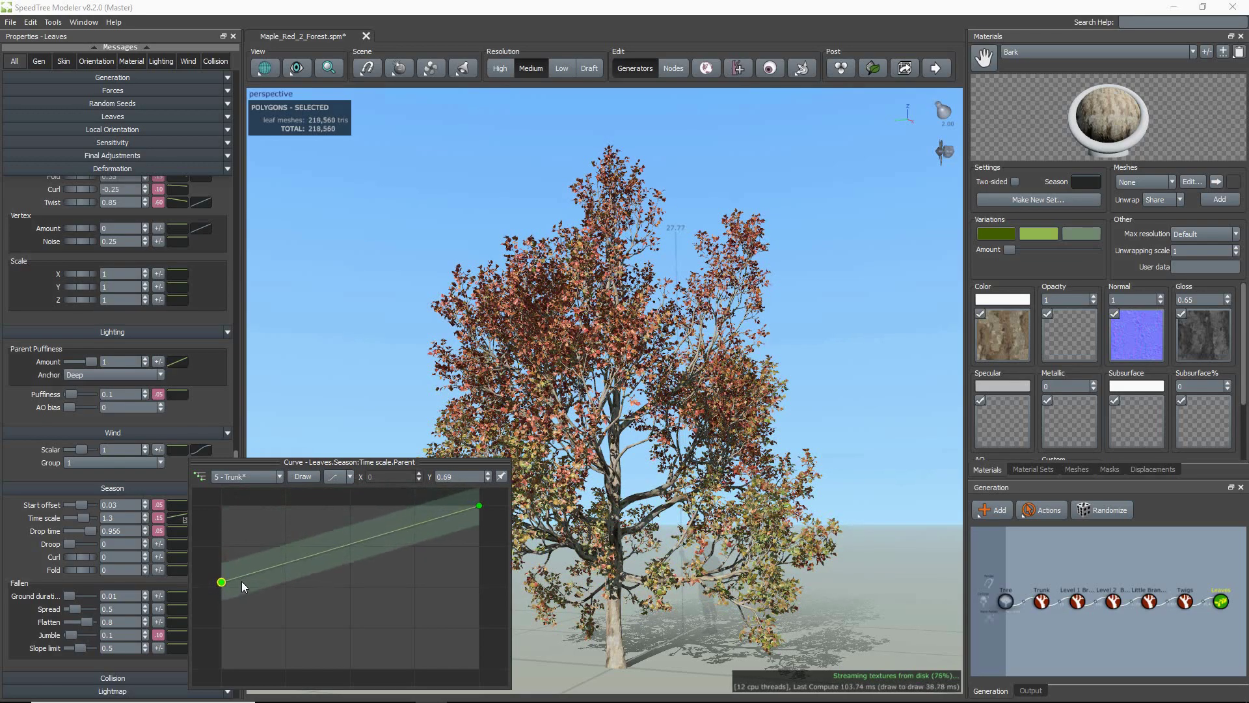
- Lower the start of the Leaves time scale curve to about 0.747 at Level 1 Branches level and 1 at Level 2 Branches level
{"action": "left_click", "coordinate": [240, 477]}
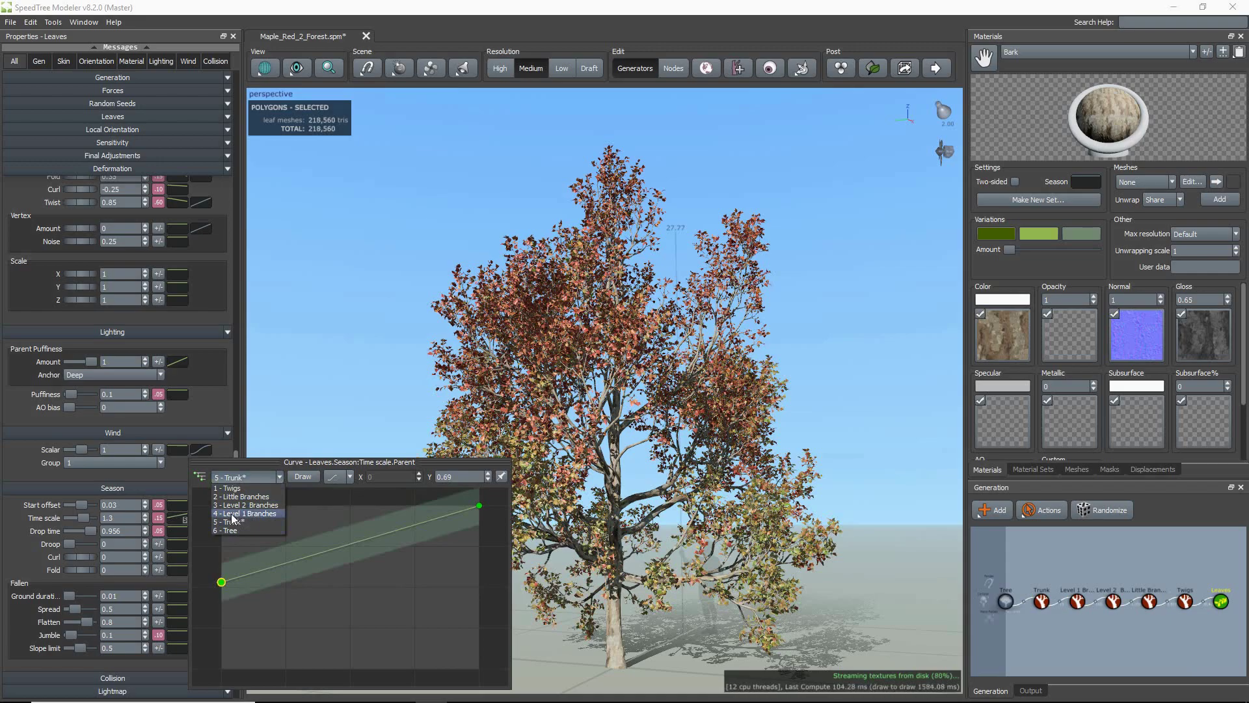
{"action": "left_click", "coordinate": [232, 514]}
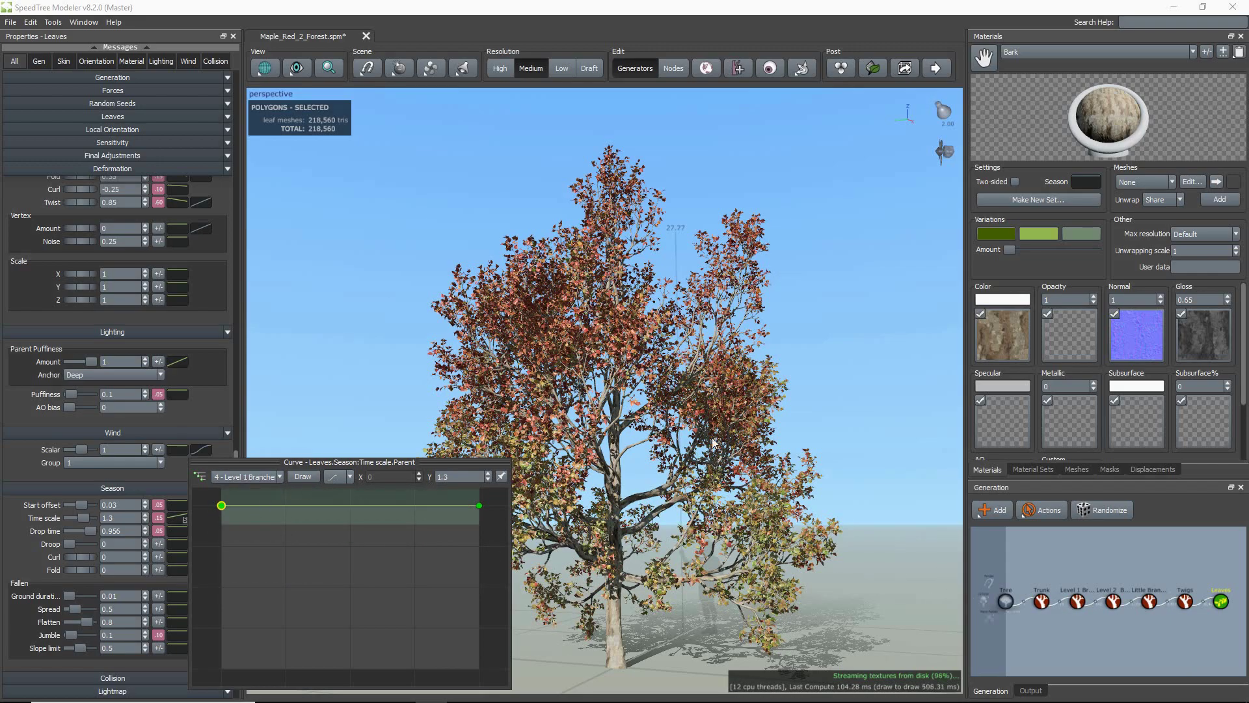
{"action": "left_click_drag", "start_coordinate": [228, 508], "coordinate": [246, 576]}
{"action": "left_click", "coordinate": [249, 477]}
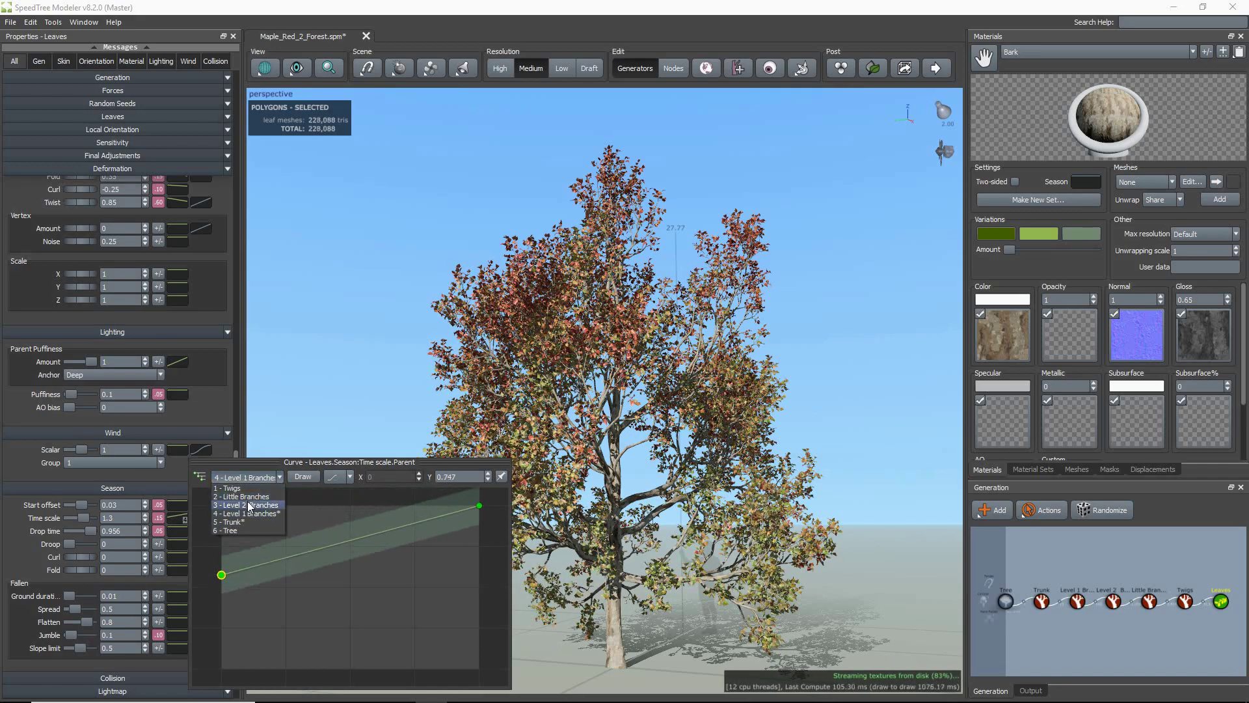
{"action": "left_click", "coordinate": [242, 513]}
{"action": "left_click_drag", "start_coordinate": [223, 510], "coordinate": [233, 545]}
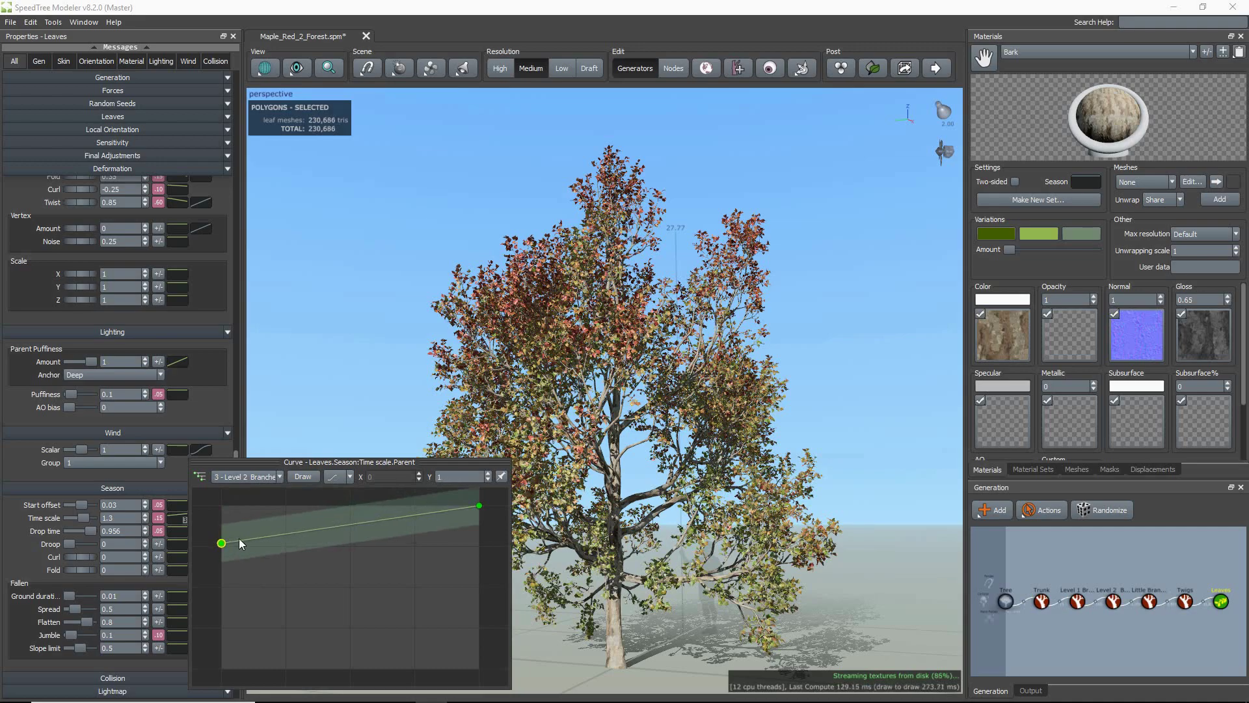
- Raise the start of the Leaves time scale curve at Trunk level to about 0.902 and deselect the generator
{"action": "left_click", "coordinate": [253, 478]}
{"action": "left_click", "coordinate": [242, 525]}
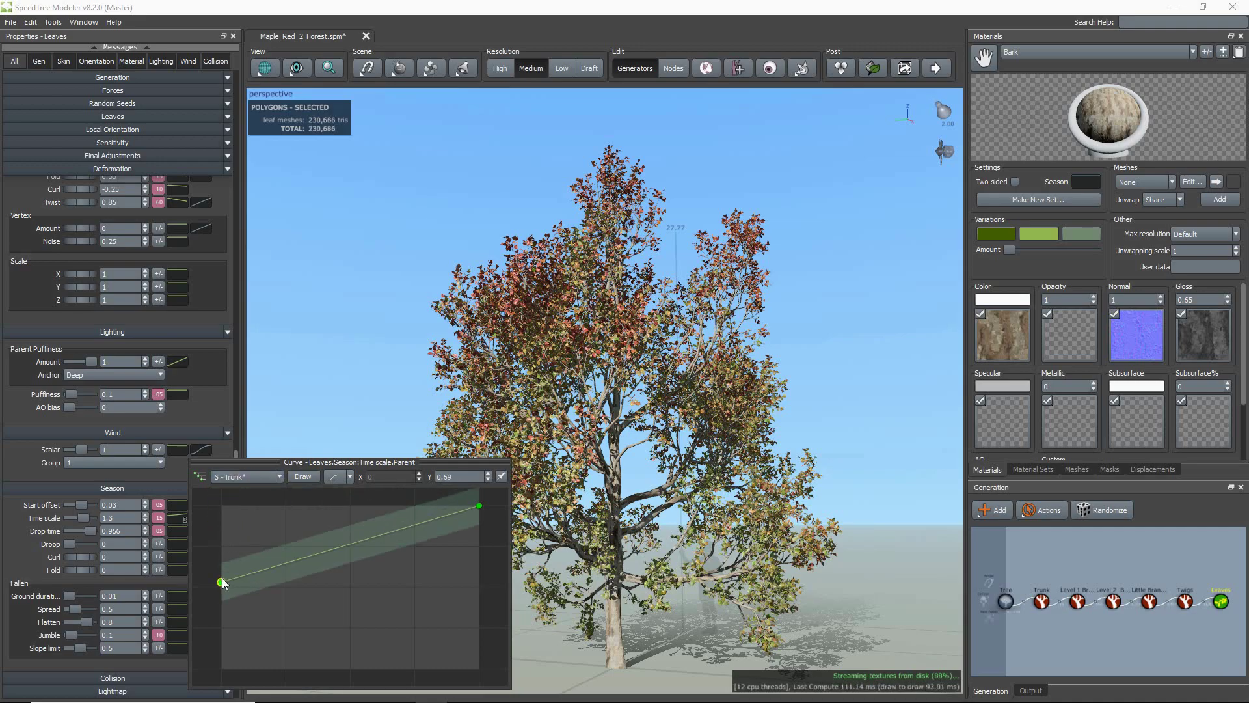
{"action": "left_click_drag", "start_coordinate": [222, 580], "coordinate": [219, 558]}
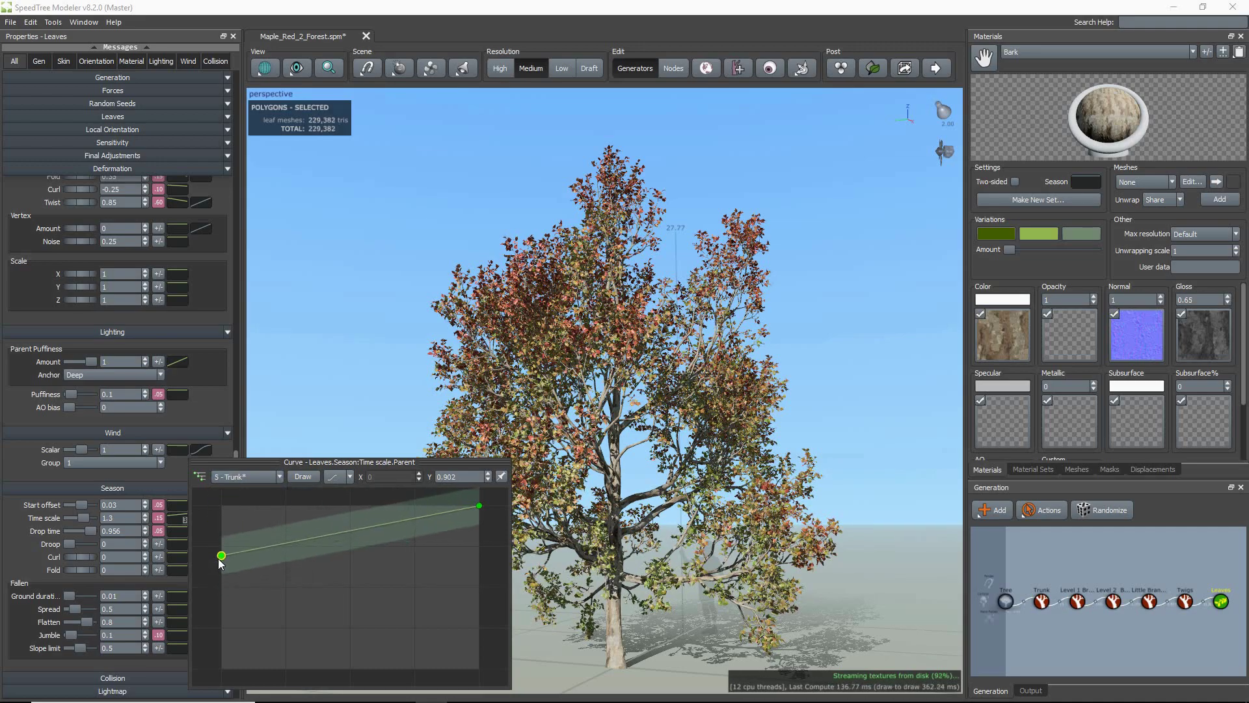
{"action": "left_click", "coordinate": [338, 387]}
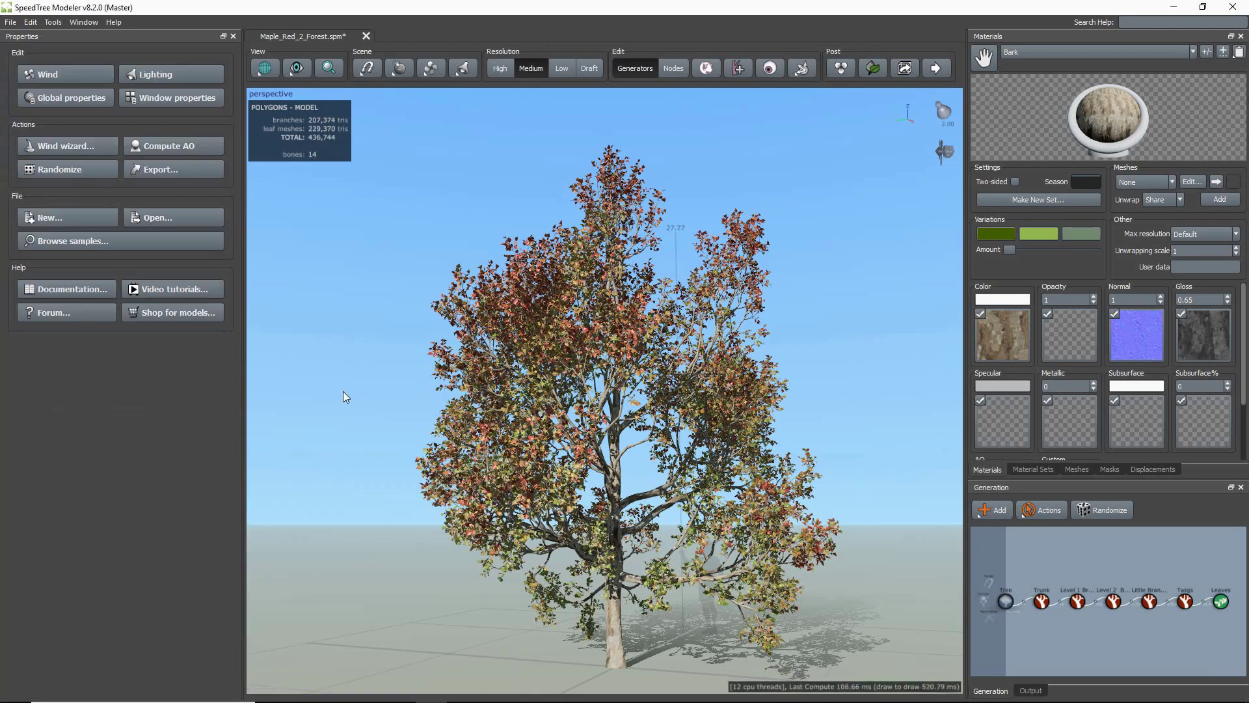